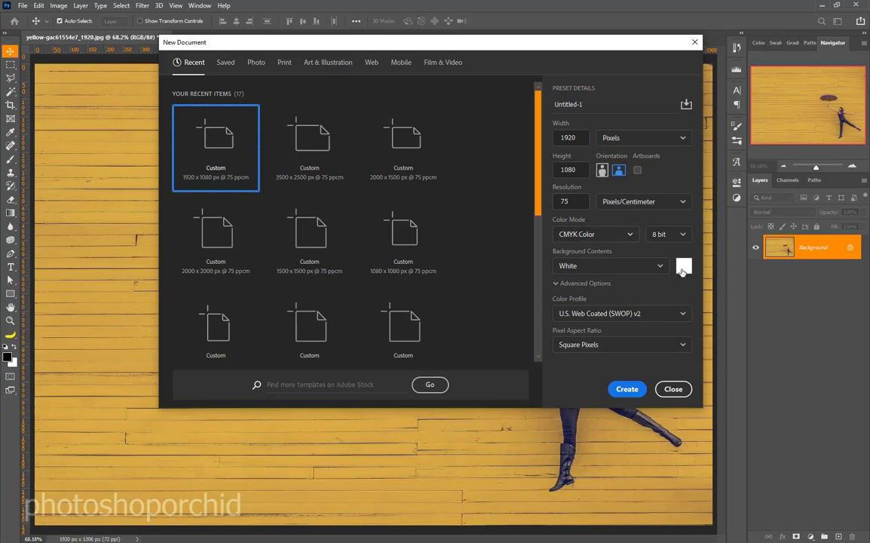
# Step: Create a white 1920 x 1080 px CMYK document and copy the yellow wall photo into it, filling the canvas
pyautogui.click(628, 388)
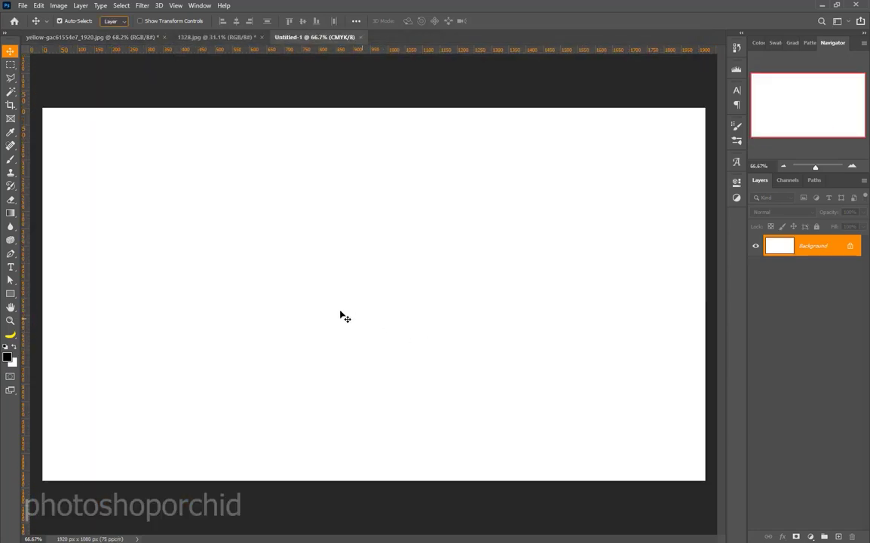
pyautogui.scroll(-1, 254, 265)
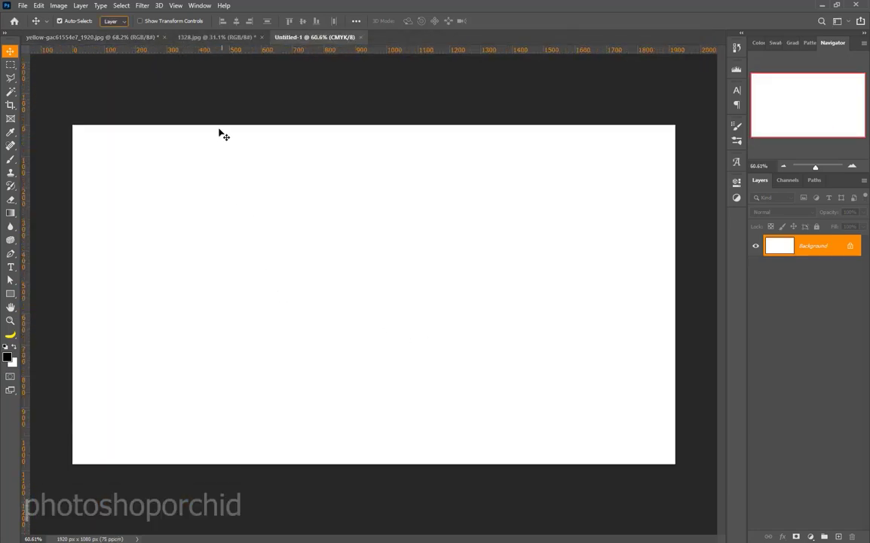
pyautogui.click(120, 36)
pyautogui.moveTo(213, 85); pyautogui.dragTo(389, 275)
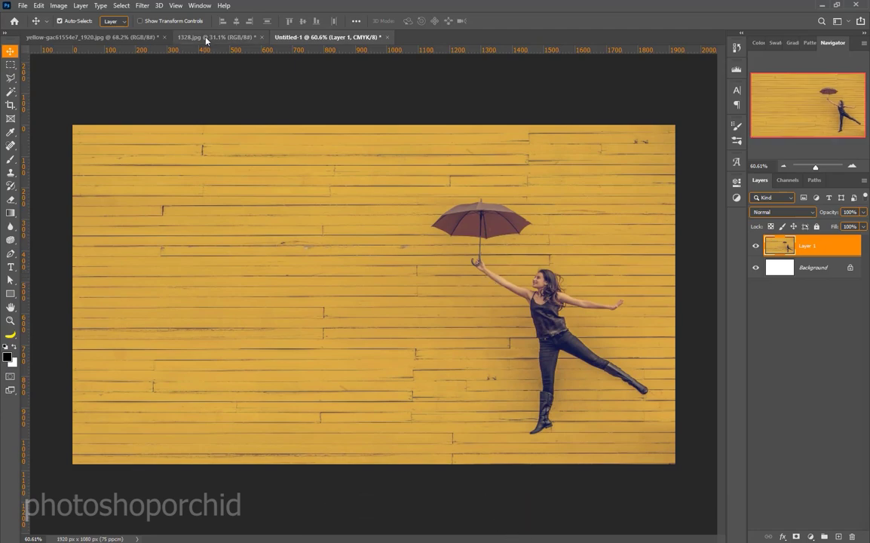
# Step: Bring the phone mockup from 1328.jpg into the new document as a layer above the photo
pyautogui.click(184, 34)
pyautogui.moveTo(353, 233); pyautogui.dragTo(301, 54)
pyautogui.moveTo(324, 216); pyautogui.dragTo(376, 267)
# Step: Scale the phone mockup to about 46% and place it at the centre of the canvas
pyautogui.hotkey('ctrl', 't')
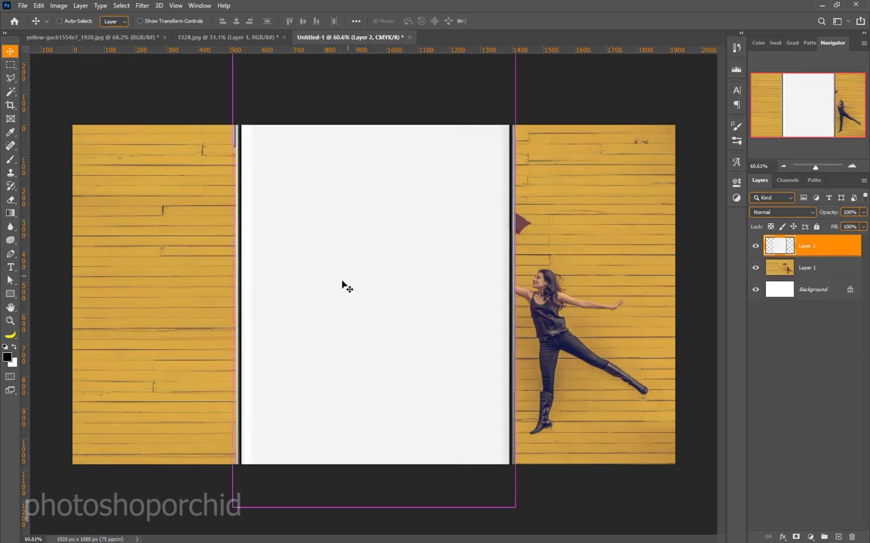
pyautogui.moveTo(512, 206); pyautogui.dragTo(394, 208)
pyautogui.moveTo(301, 262); pyautogui.dragTo(359, 342)
pyautogui.moveTo(451, 287); pyautogui.dragTo(423, 286)
pyautogui.moveTo(388, 322)
pyautogui.mouseDown()
pyautogui.moveTo(404, 320)
pyautogui.moveTo(400, 329)
pyautogui.mouseUp()
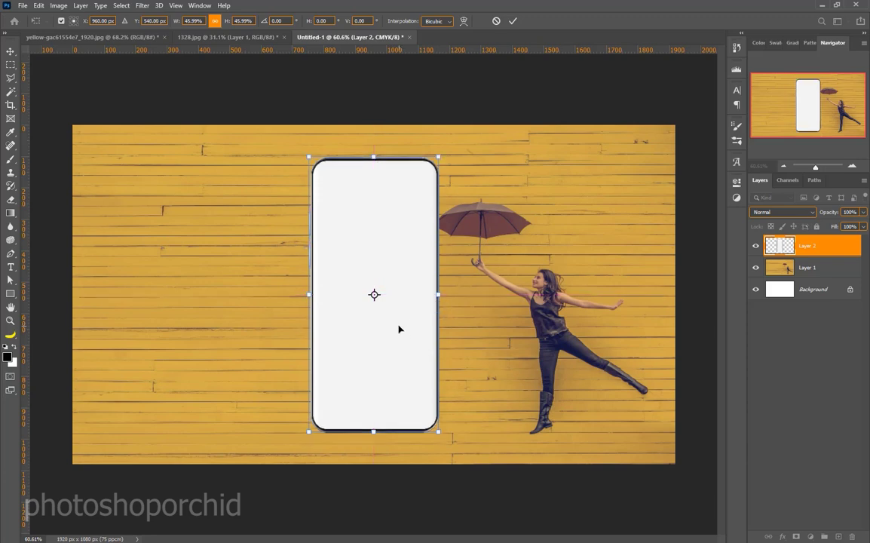
pyautogui.press('Return')
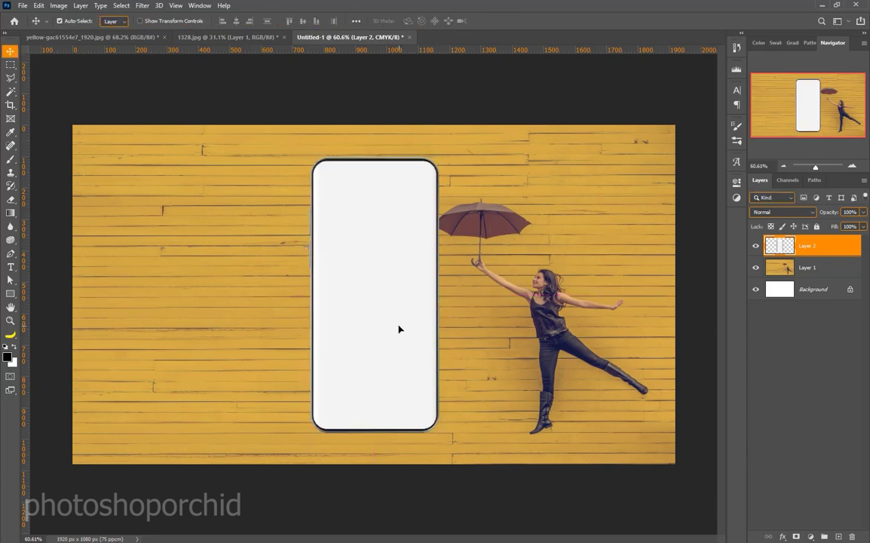
# Step: Lower the opacity of the phone layer to 47%
pyautogui.moveTo(831, 253)
pyautogui.mouseDown()
pyautogui.moveTo(826, 275)
pyautogui.moveTo(829, 248)
pyautogui.mouseUp()
pyautogui.click(820, 248)
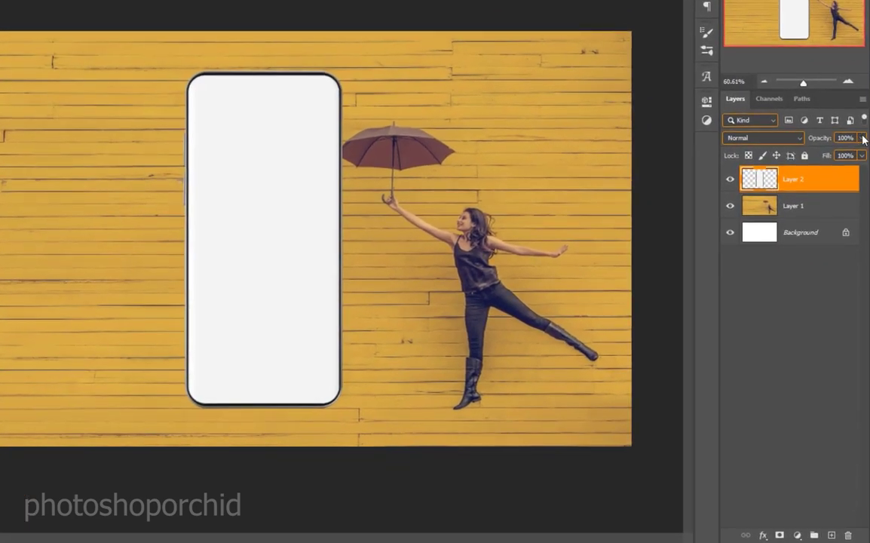
pyautogui.click(863, 139)
pyautogui.moveTo(842, 153); pyautogui.dragTo(829, 152)
# Step: Rotate the photo layer about 5.5° counterclockwise and position the woman over the phone, umbrella and raised foot extending past its frame
pyautogui.click(816, 209)
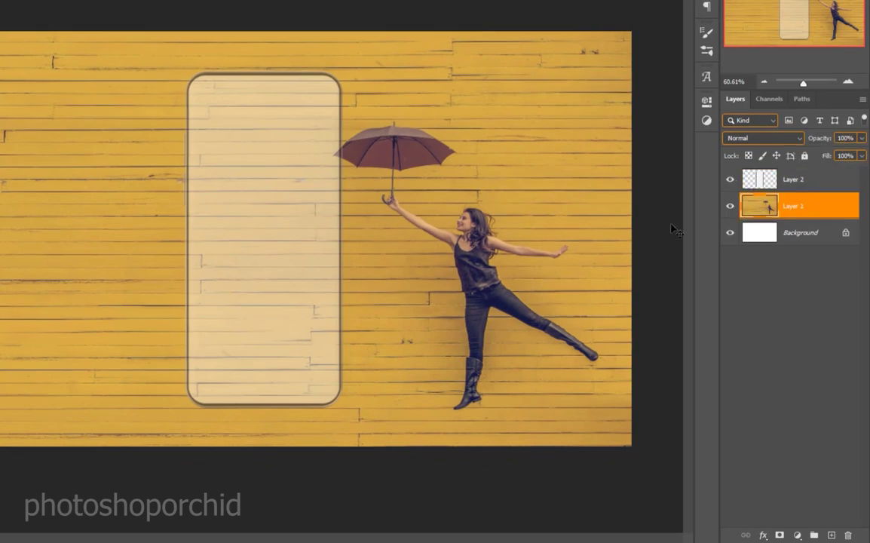
pyautogui.hotkey('ctrl', 't')
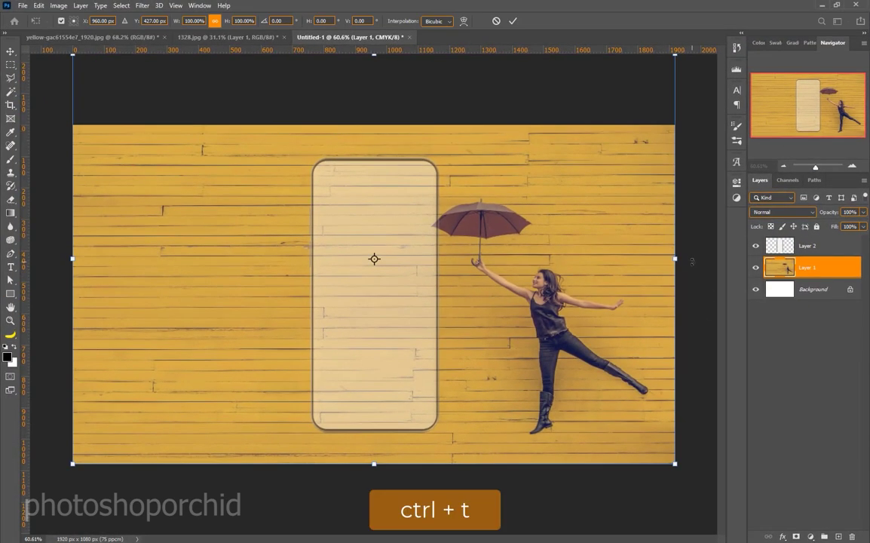
pyautogui.moveTo(691, 261); pyautogui.dragTo(688, 242)
pyautogui.moveTo(610, 296); pyautogui.dragTo(420, 267)
pyautogui.moveTo(555, 326); pyautogui.dragTo(555, 319)
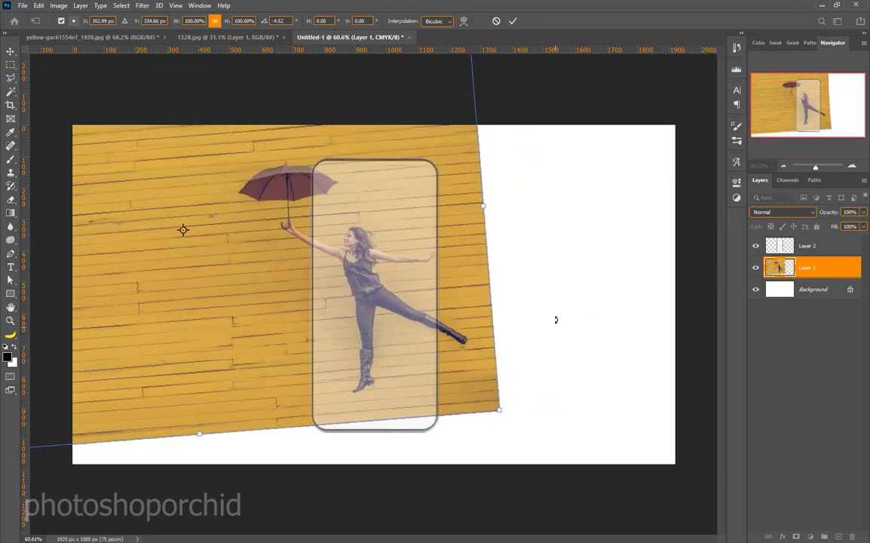
pyautogui.moveTo(394, 327); pyautogui.dragTo(387, 346)
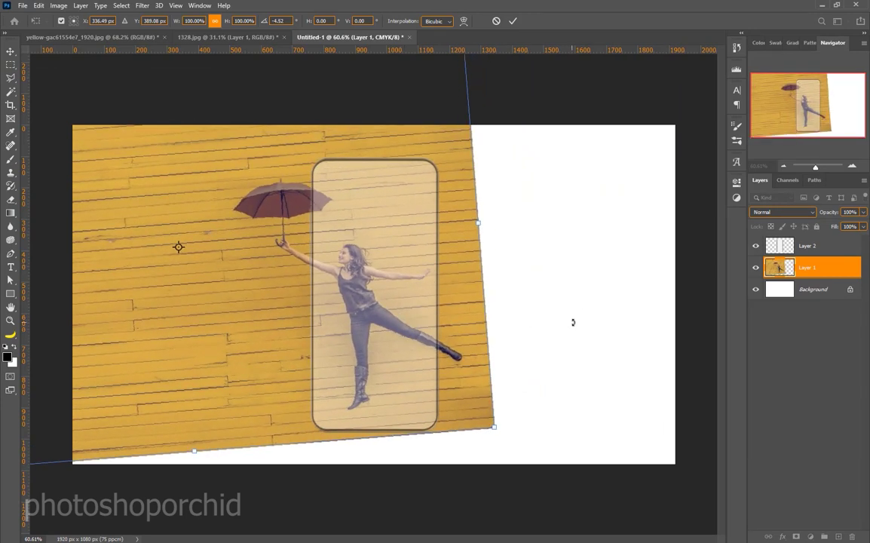
pyautogui.moveTo(572, 322); pyautogui.dragTo(570, 309)
pyautogui.moveTo(460, 330); pyautogui.dragTo(464, 330)
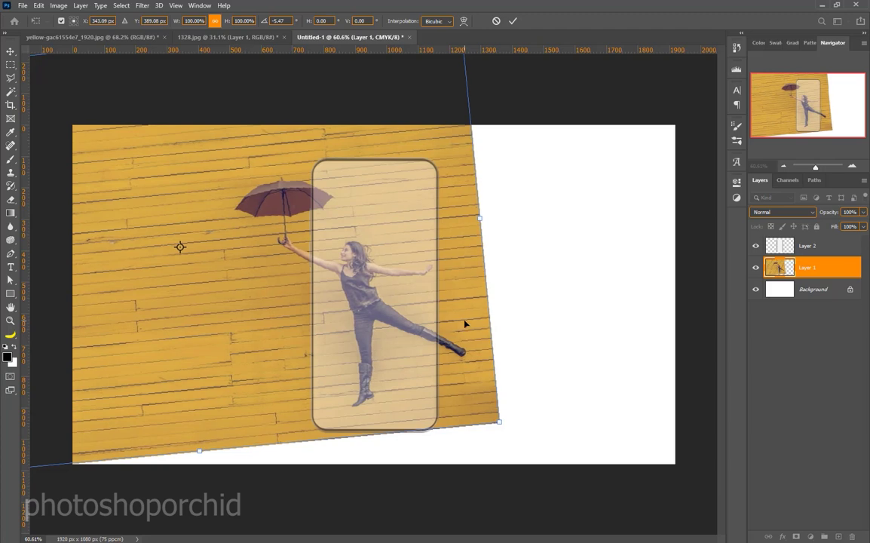
pyautogui.press('Return')
# Step: Hide the phone layer and select the woman and her umbrella on the photo layer with Quick Selection
pyautogui.scroll(1, 465, 324)
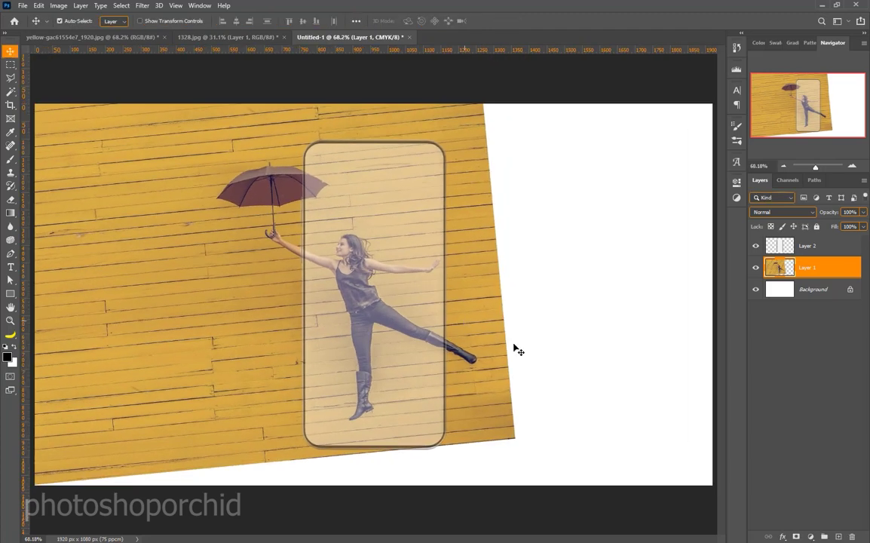
pyautogui.click(755, 245)
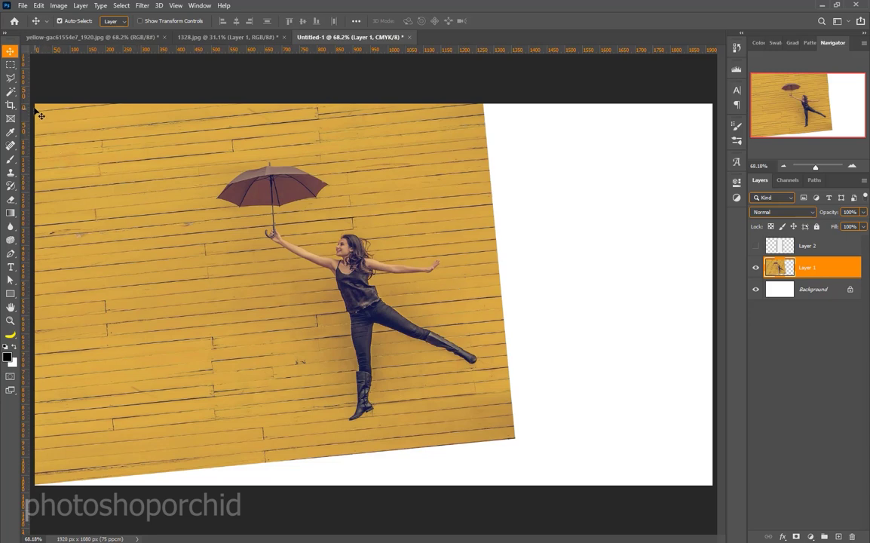
pyautogui.moveTo(12, 92); pyautogui.dragTo(35, 99)
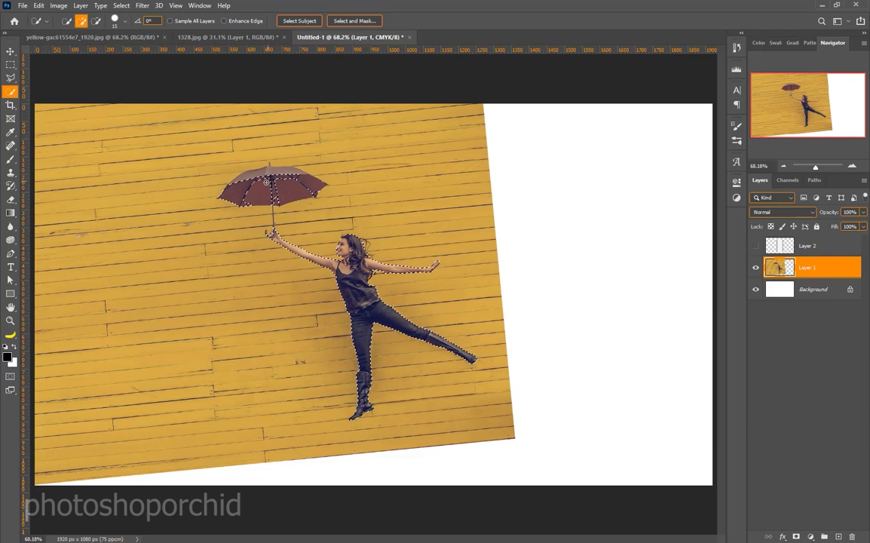
pyautogui.moveTo(254, 176); pyautogui.dragTo(285, 188)
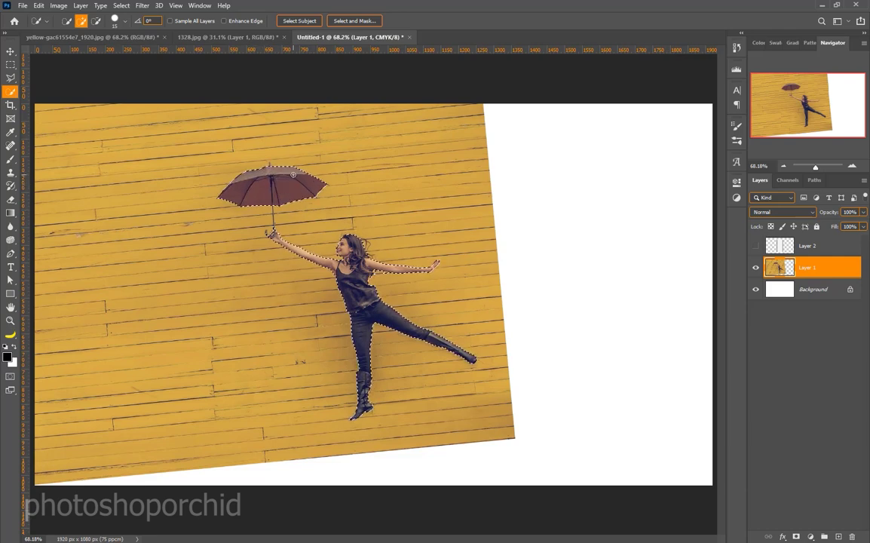
# Step: Refine the selection with the Polygonal Lasso around the umbrella's handle, shaft and tip
pyautogui.scroll(5, 229, 234)
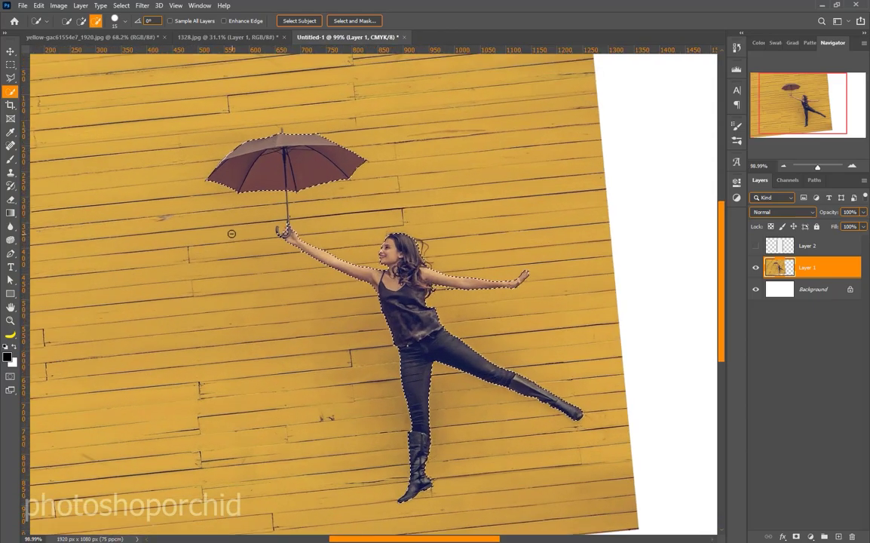
pyautogui.scroll(3, 340, 246)
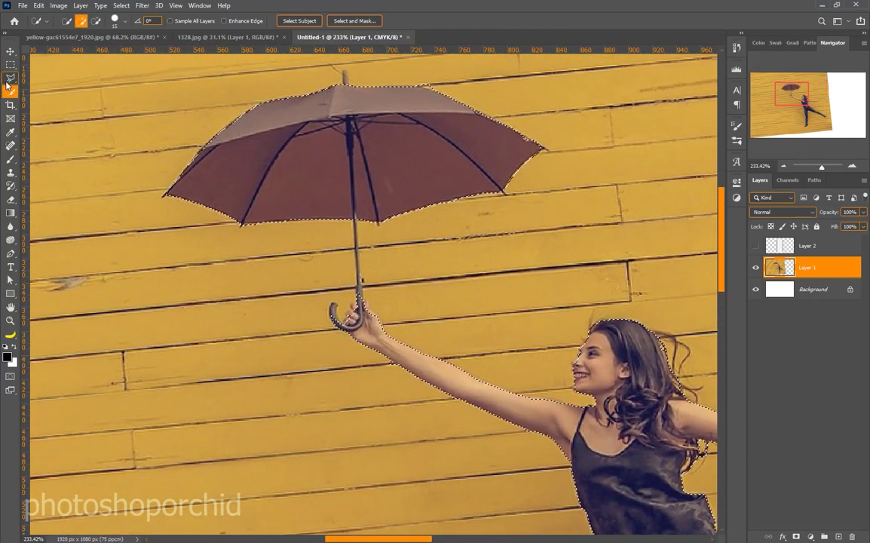
pyautogui.click(9, 78)
pyautogui.scroll(2, 309, 305)
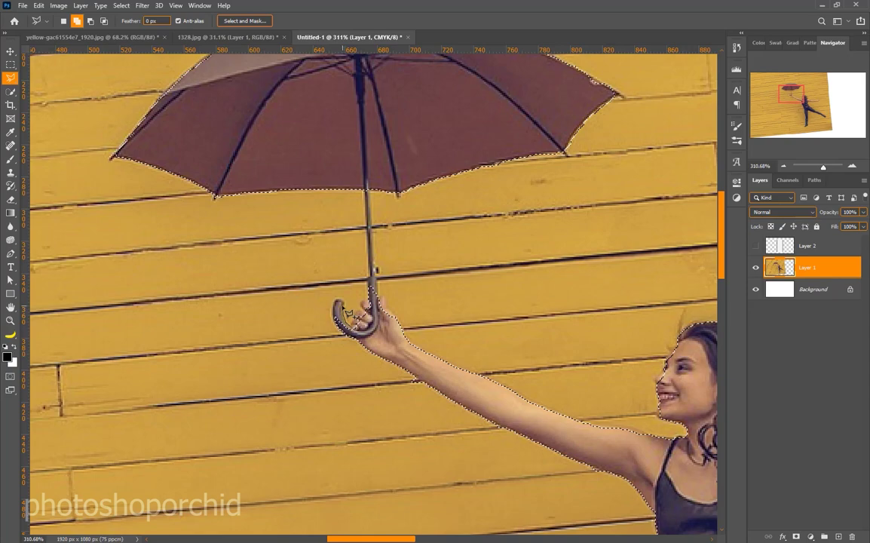
pyautogui.scroll(2, 348, 315)
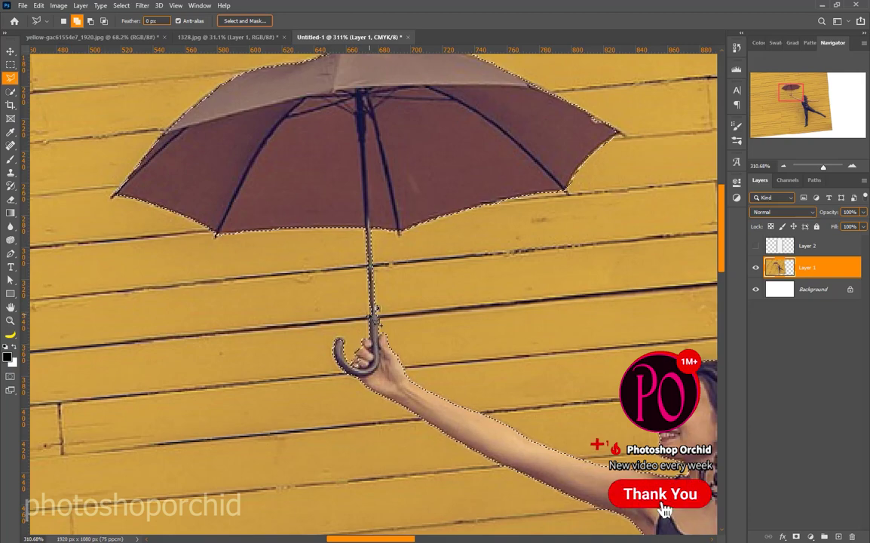
pyautogui.scroll(6, 375, 309)
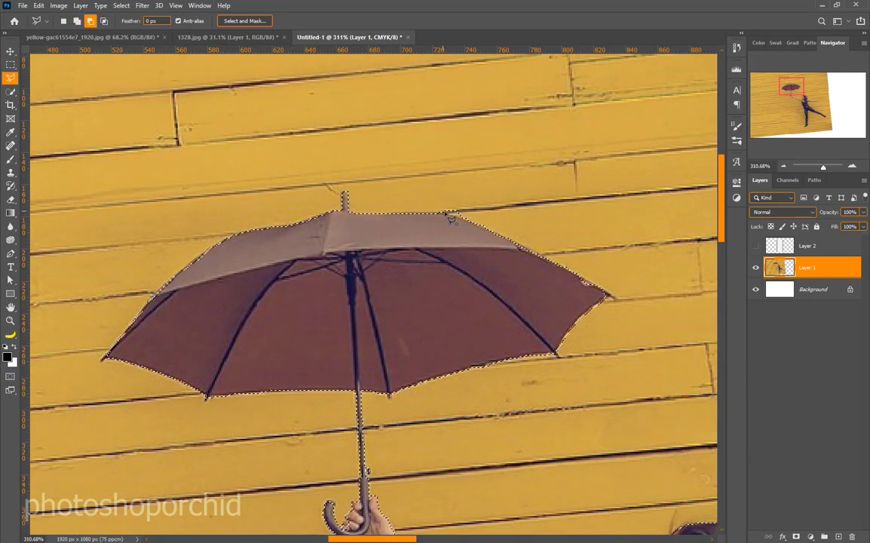
pyautogui.scroll(-3, 368, 298)
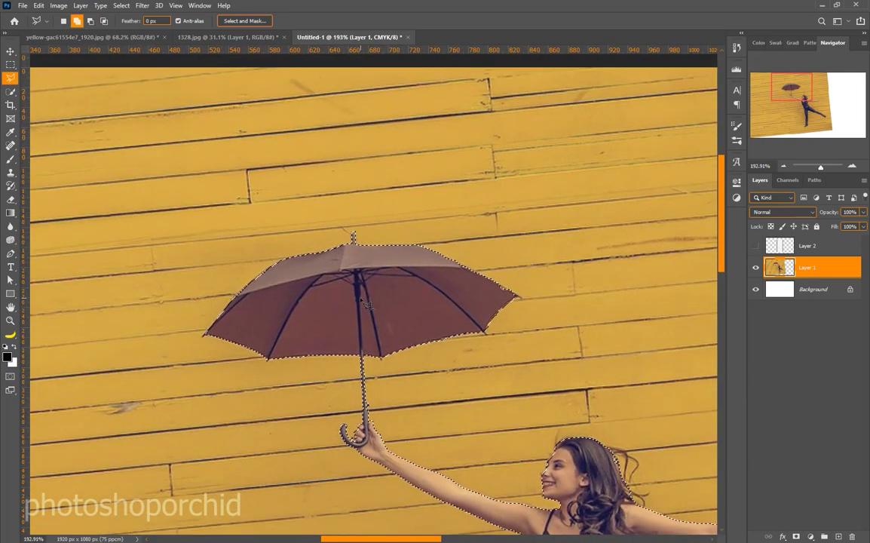
# Step: Copy the selected woman and umbrella to a new layer
pyautogui.hotkey('ctrl', '0')
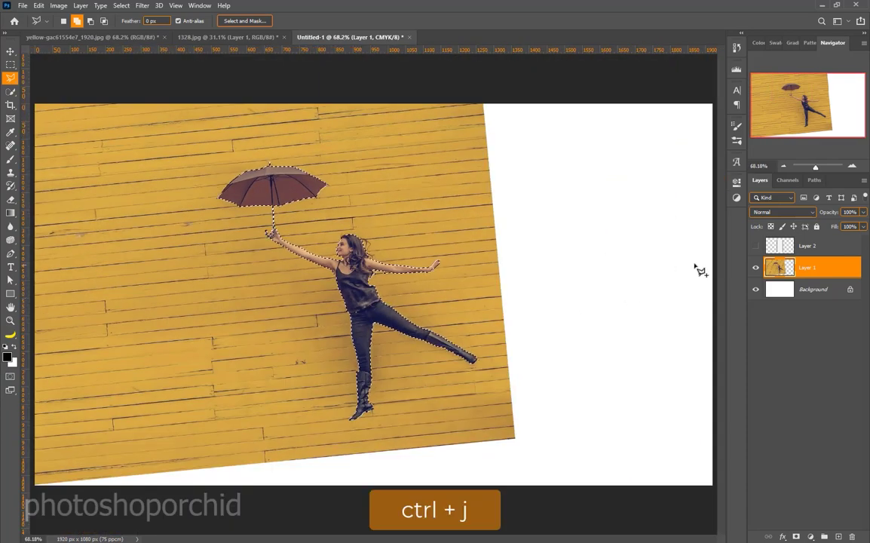
pyautogui.hotkey('ctrl', 'j')
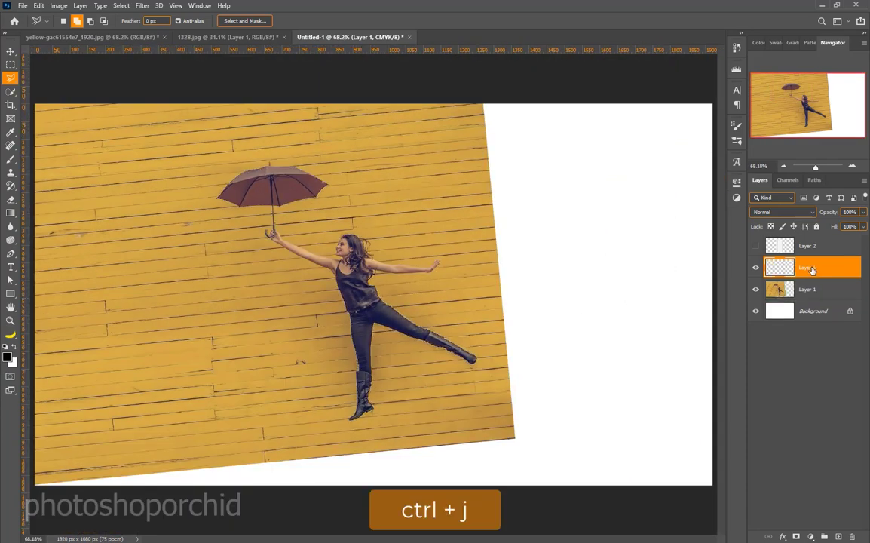
pyautogui.click(9, 51)
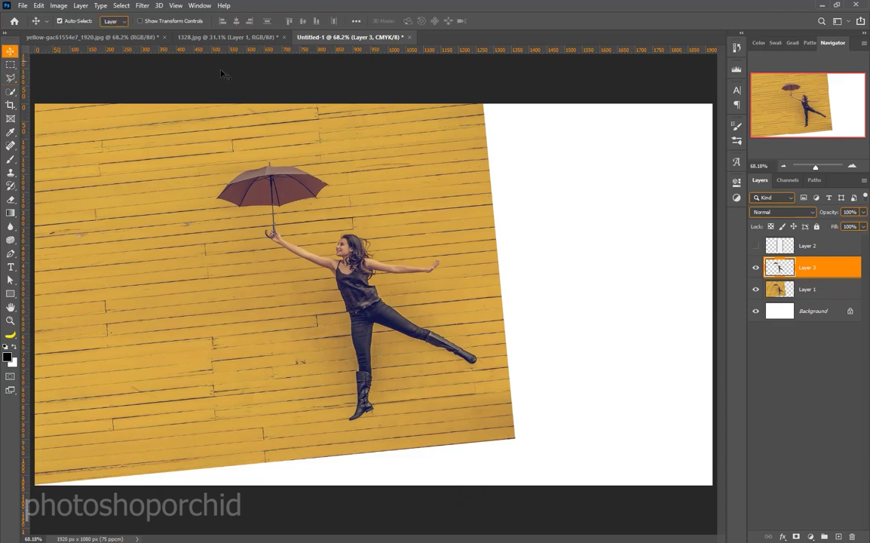
# Step: Place the phone layer beneath the photo layer, visible at 100% opacity, and hide the photo and cut-out layers
pyautogui.moveTo(834, 255); pyautogui.dragTo(826, 296)
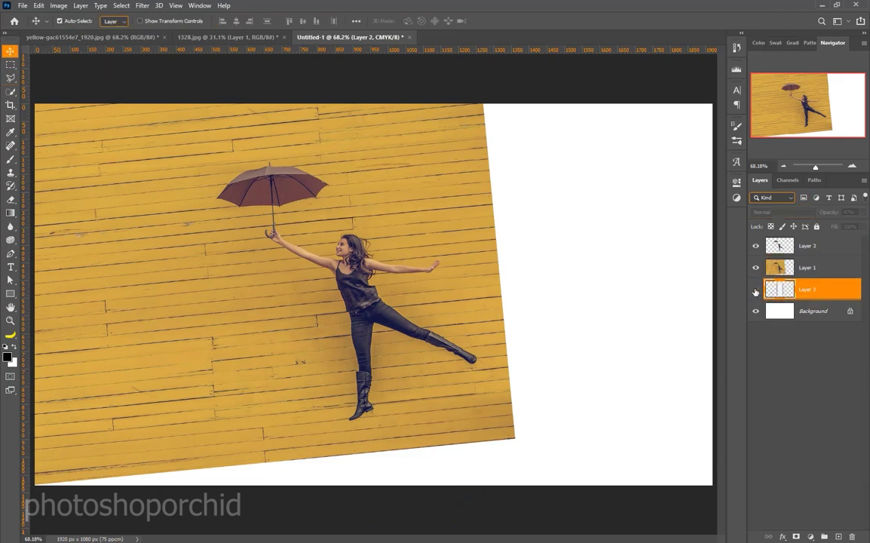
pyautogui.click(755, 289)
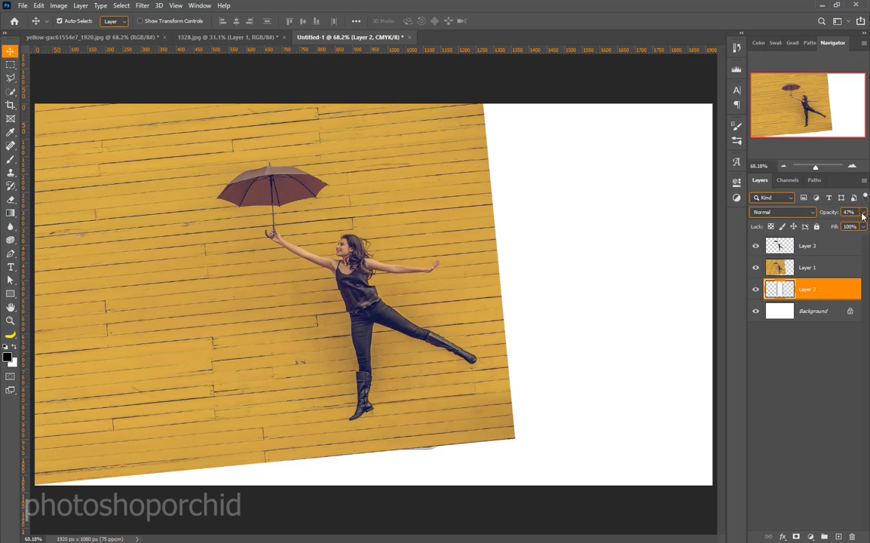
pyautogui.click(821, 267)
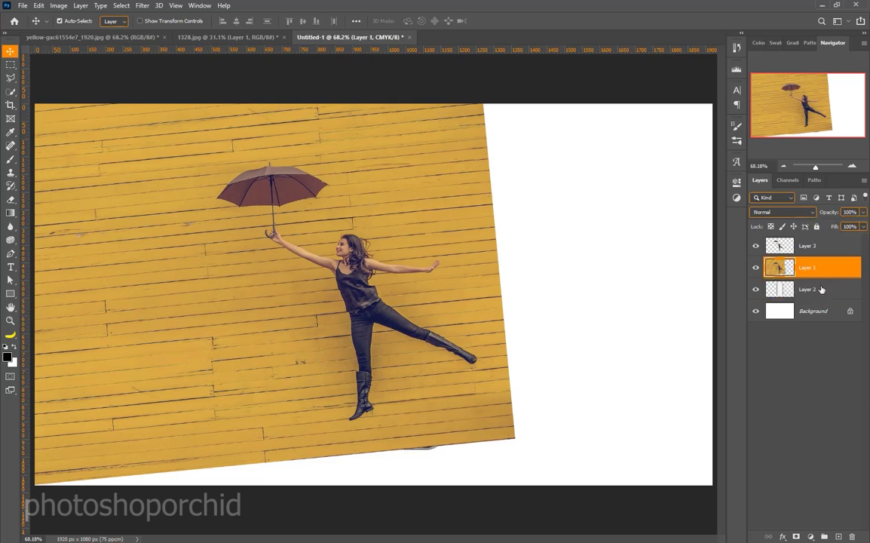
pyautogui.click(756, 267)
pyautogui.click(755, 245)
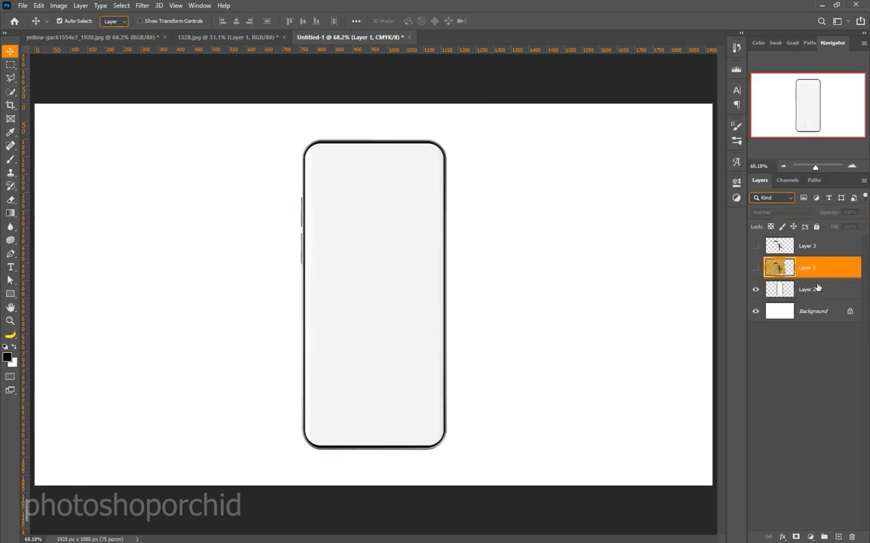
# Step: Select the phone's blank screen with the Magic Wand and copy it to a new layer
pyautogui.click(827, 291)
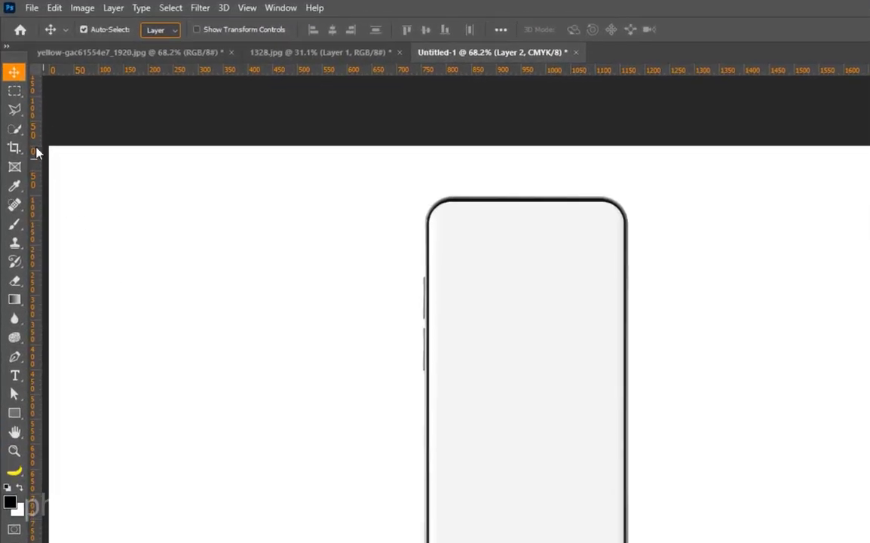
pyautogui.click(15, 128)
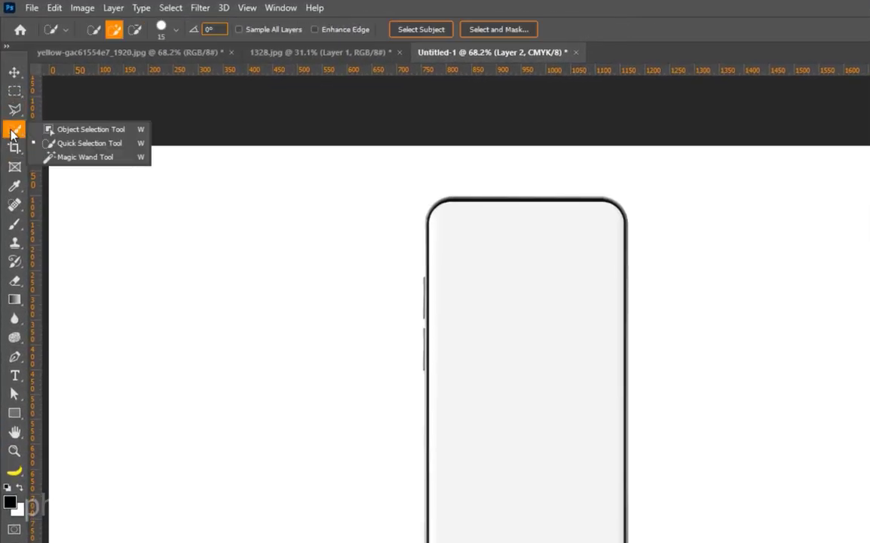
pyautogui.click(59, 158)
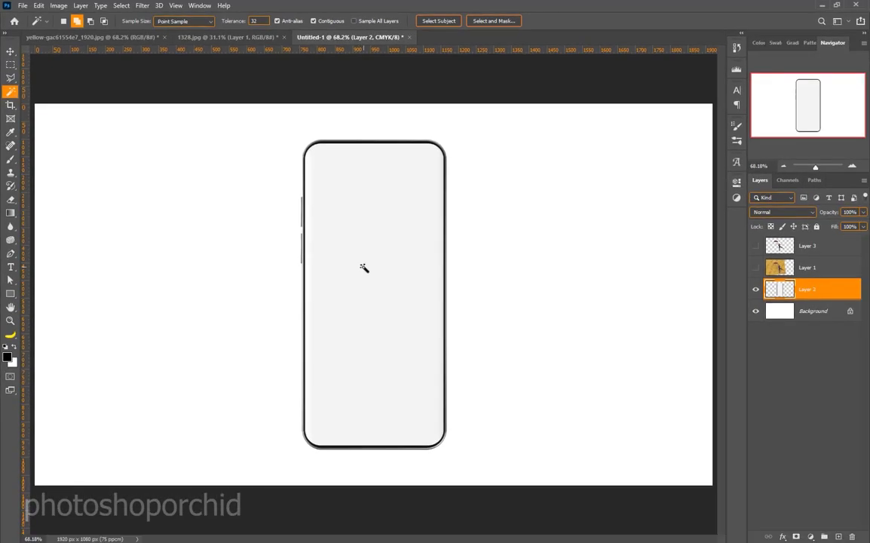
pyautogui.click(363, 272)
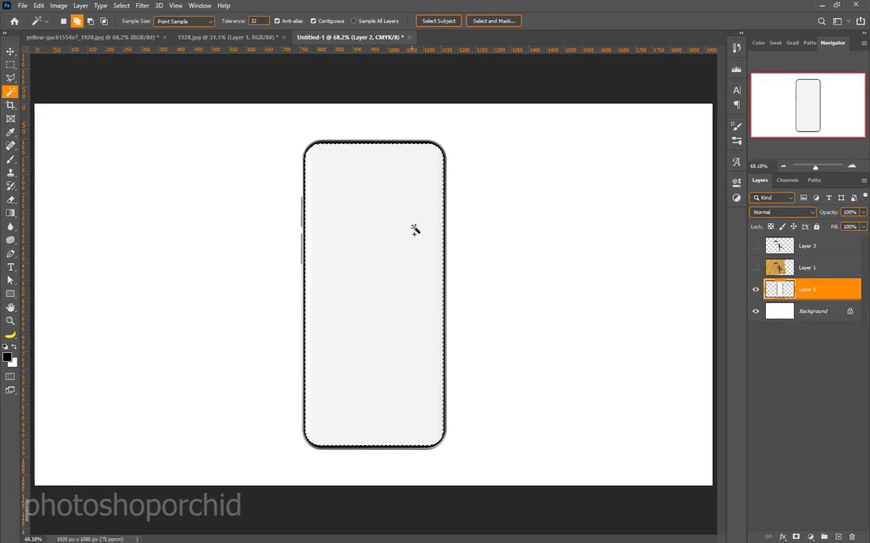
pyautogui.hotkey('ctrl', 'j')
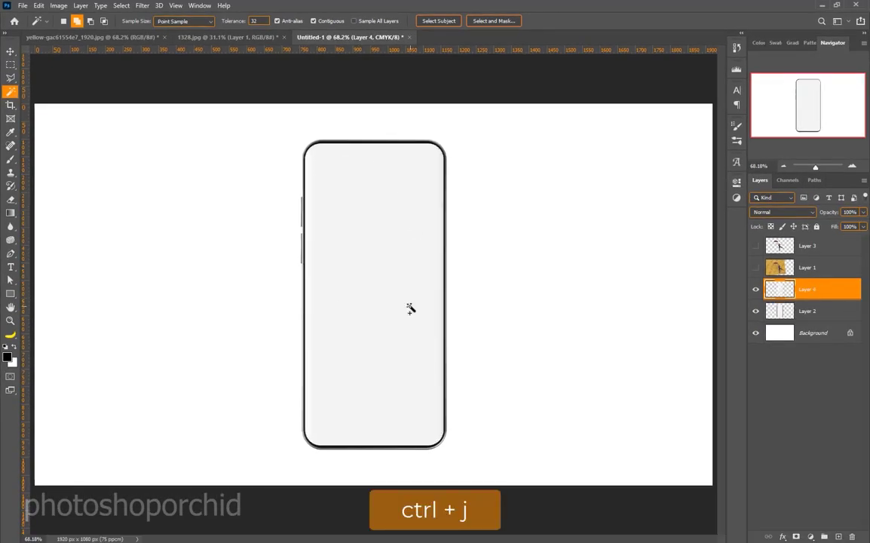
pyautogui.click(11, 54)
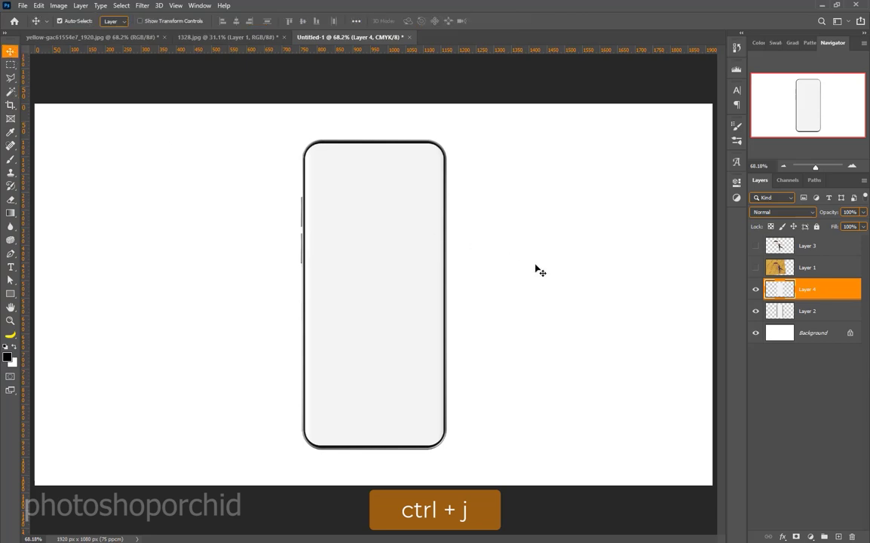
# Step: Show the wall photo layer, clip it to the phone screen layer, and show the woman cut-out layer above it
pyautogui.click(756, 268)
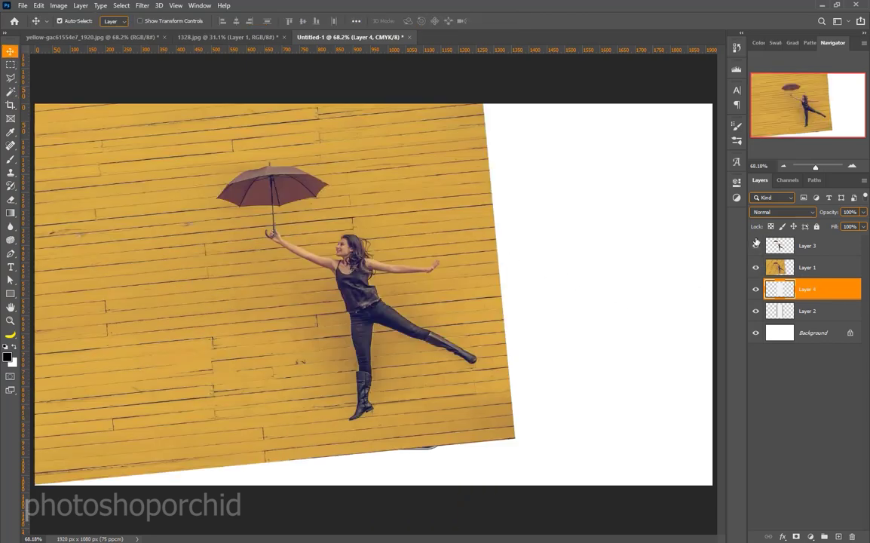
pyautogui.keyDown('alt'); pyautogui.click(806, 277); pyautogui.keyUp('alt')
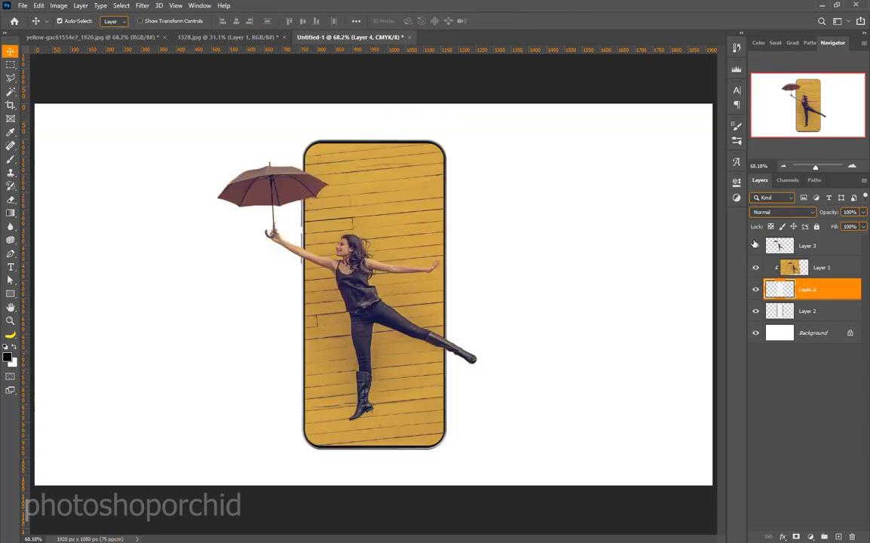
pyautogui.click(755, 245)
pyautogui.click(756, 246)
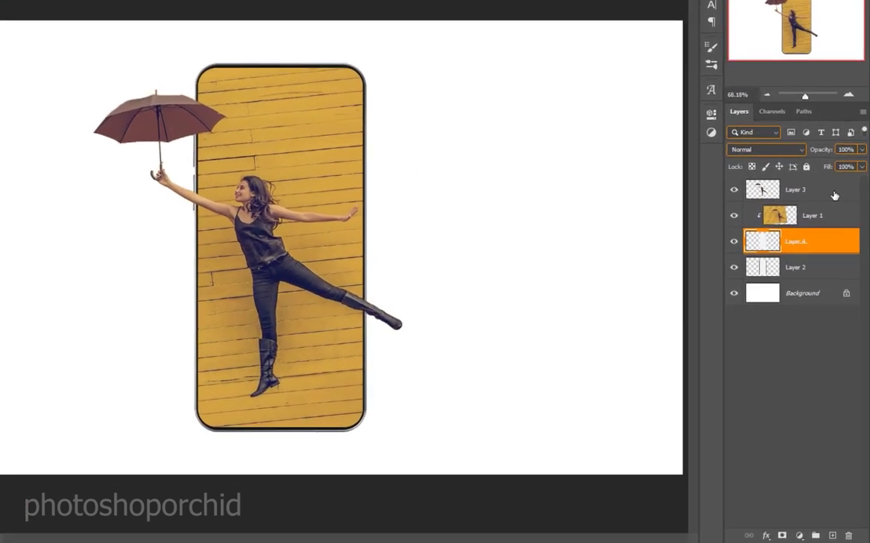
# Step: Add a layer mask to the woman cut-out layer and set up the Brush with black (000000) as foreground colour
pyautogui.click(839, 247)
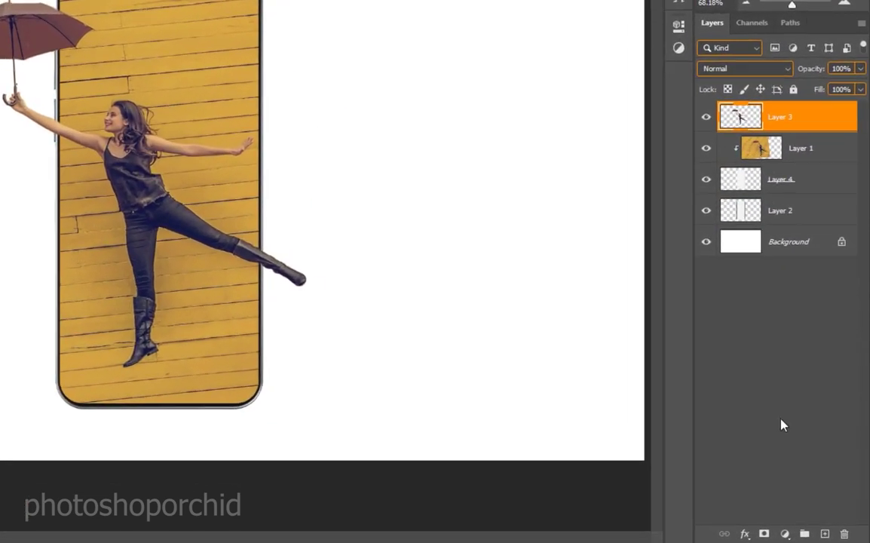
pyautogui.click(764, 534)
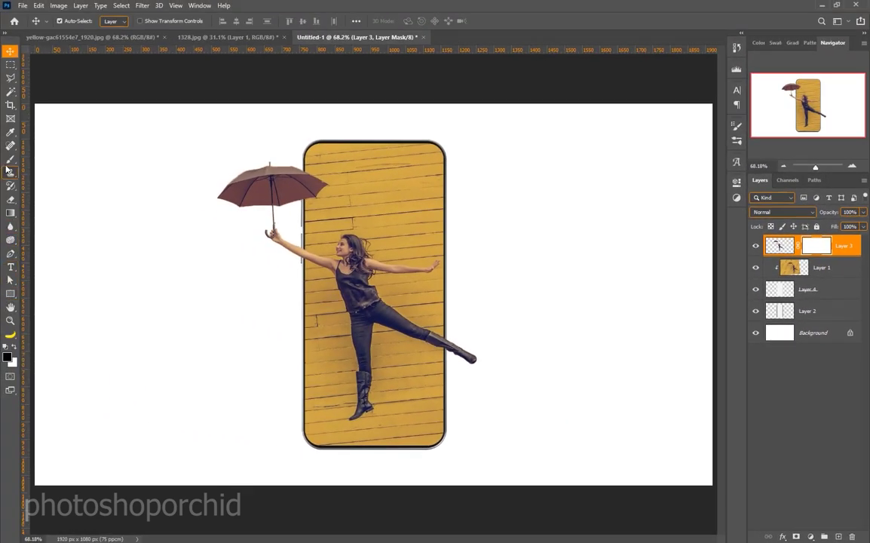
pyautogui.click(10, 159)
pyautogui.click(9, 357)
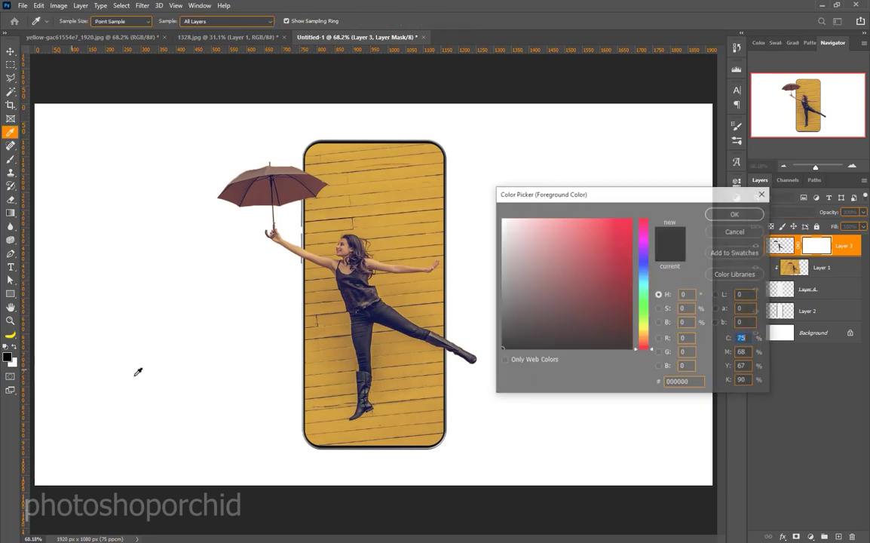
pyautogui.click(735, 215)
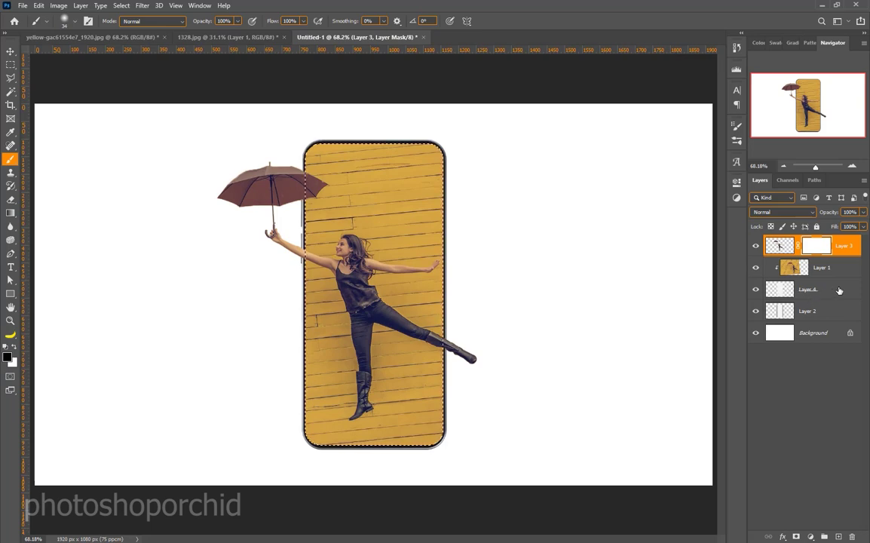
# Step: Select the phone screen layer with its outline loaded as a selection and invert the selection
pyautogui.click(797, 293)
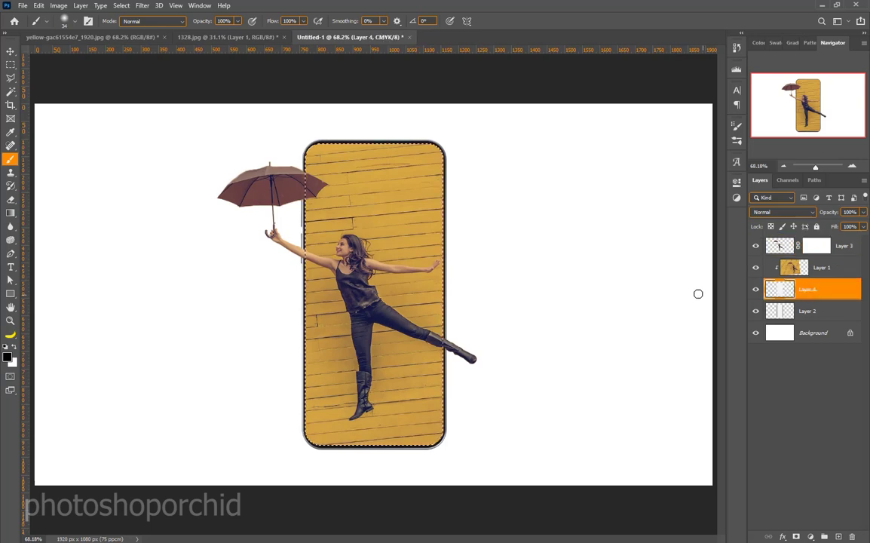
pyautogui.click(10, 66)
pyautogui.rightClick(420, 207)
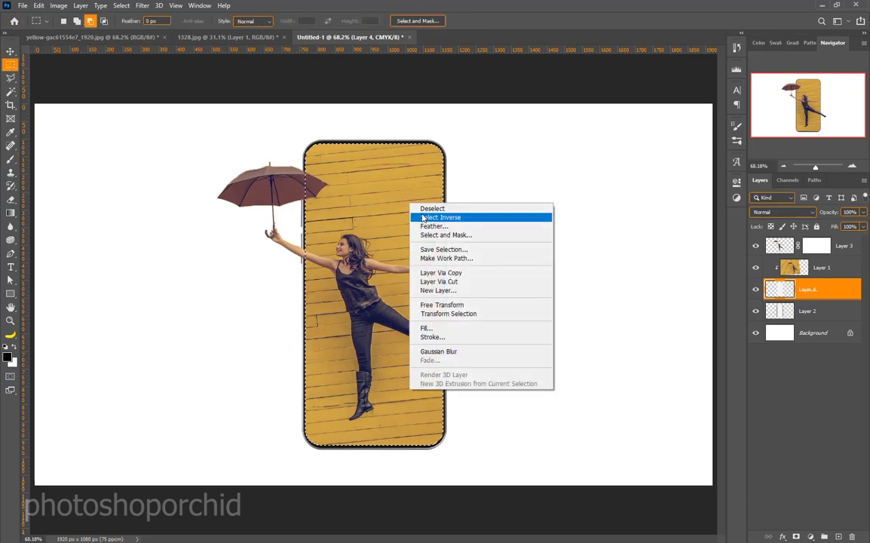
pyautogui.click(423, 218)
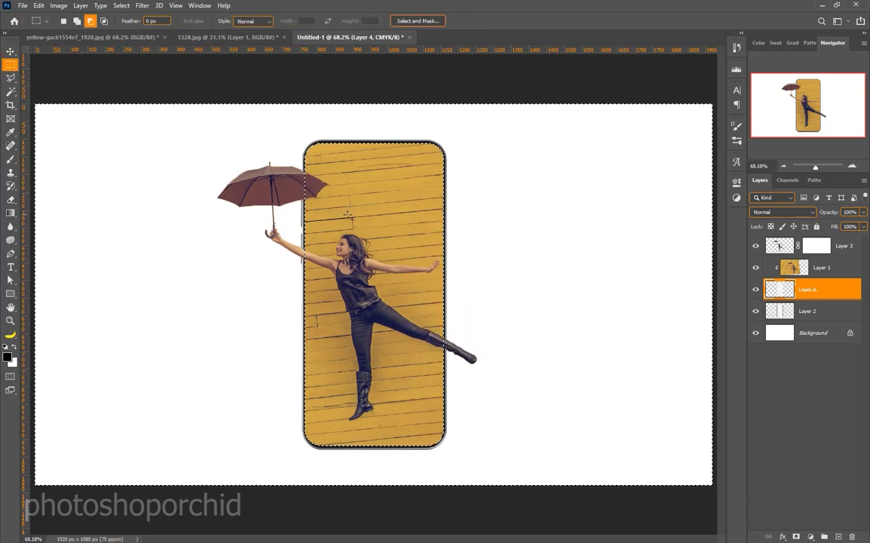
# Step: Paint black on the cut-out layer's mask over the boot extending outside the phone, using a 60 px brush, and deselect
pyautogui.click(9, 159)
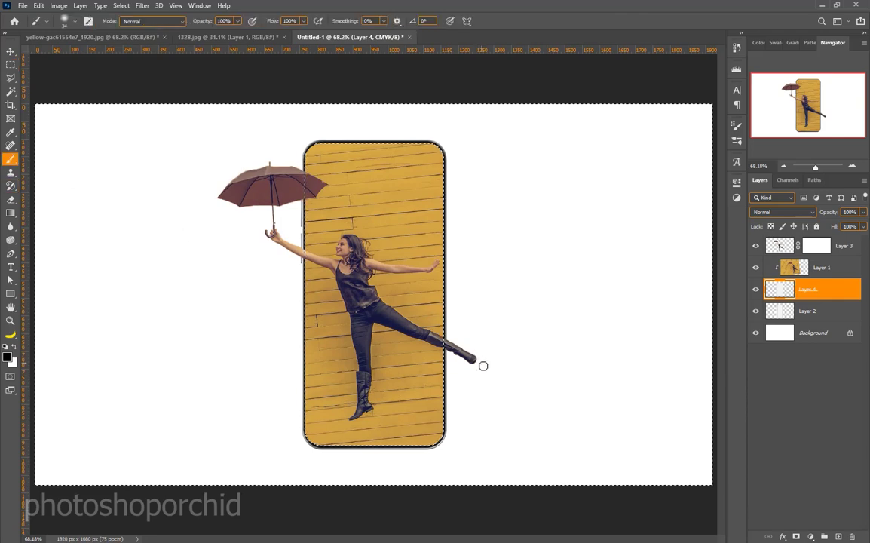
pyautogui.click(819, 251)
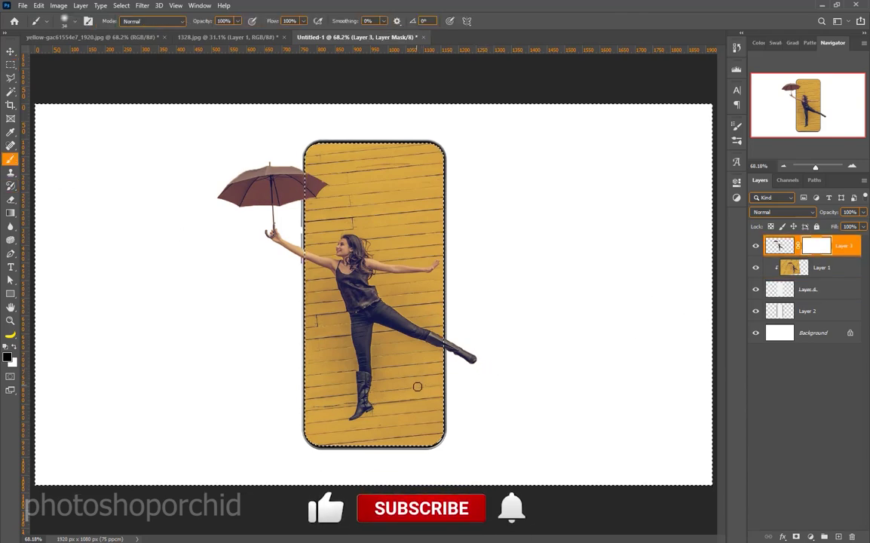
pyautogui.keyDown('alt'); pyautogui.rightClick(468, 361); pyautogui.keyUp('alt')
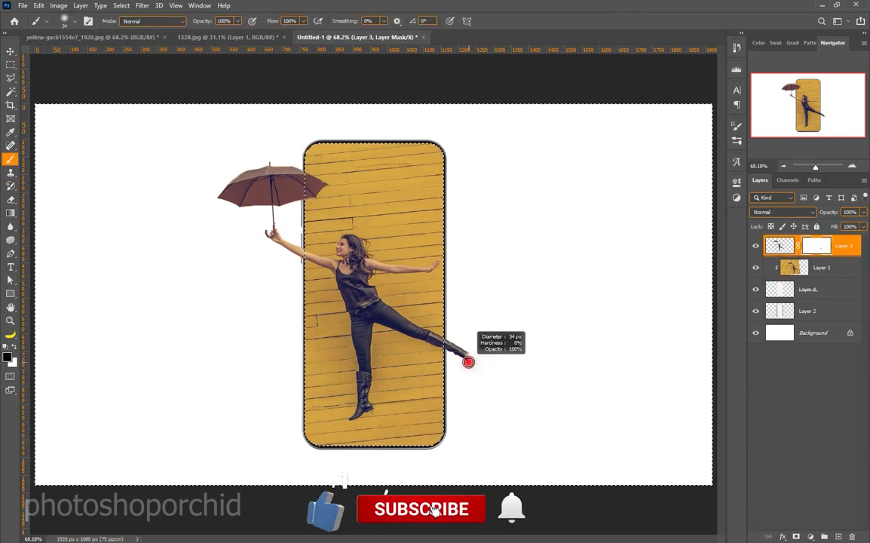
pyautogui.moveTo(473, 361); pyautogui.dragTo(451, 339)
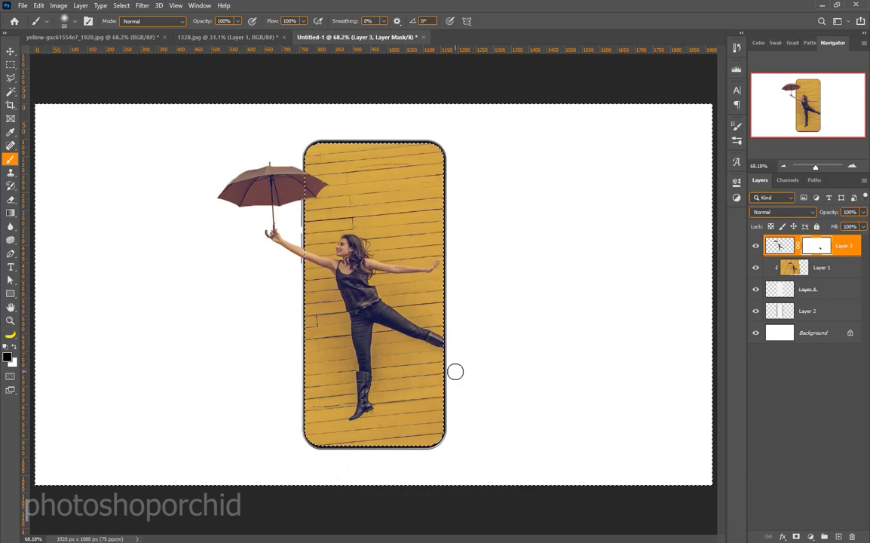
pyautogui.click(10, 51)
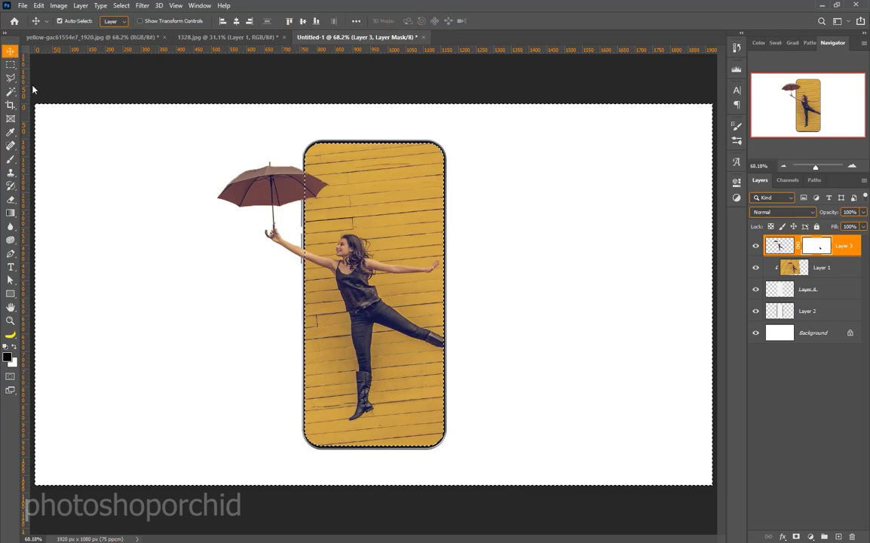
pyautogui.hotkey('ctrl', 'd')
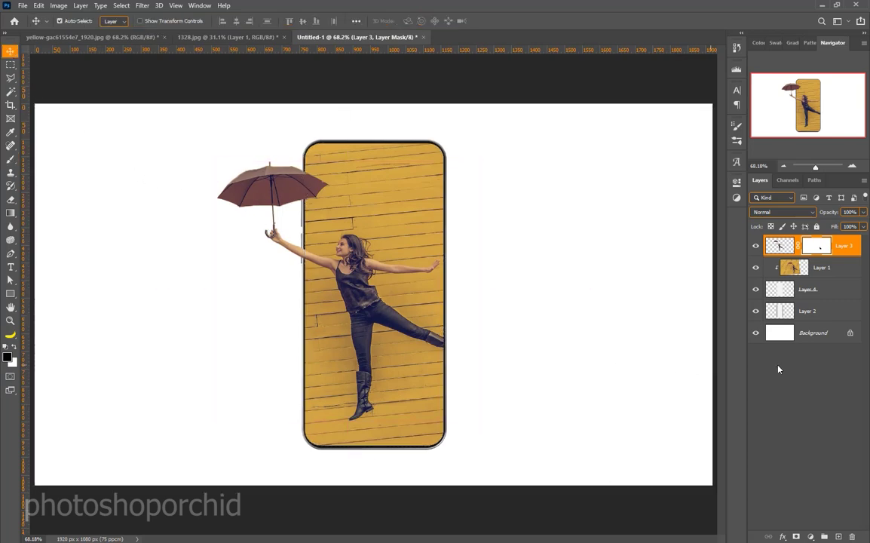
# Step: Add a Gradient fill layer directly above the Background using the black-to-white preset from Basics
pyautogui.click(827, 333)
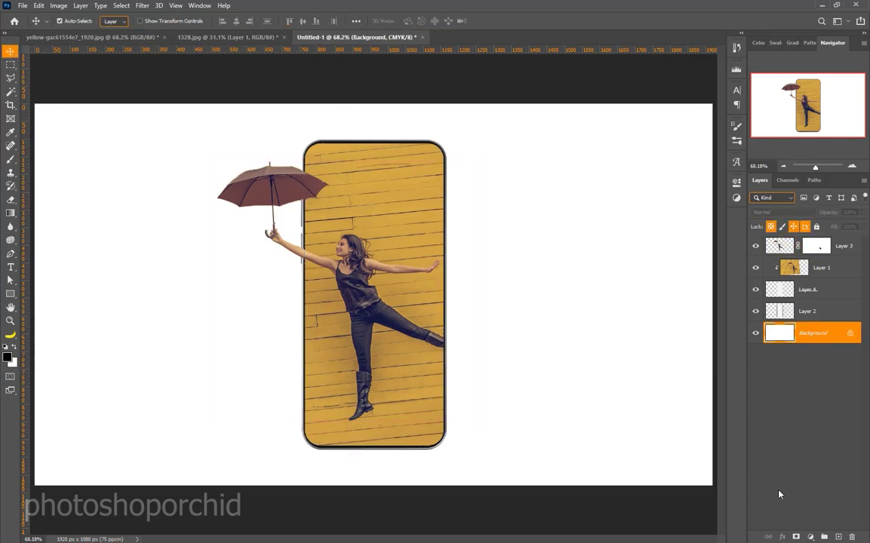
pyautogui.click(809, 536)
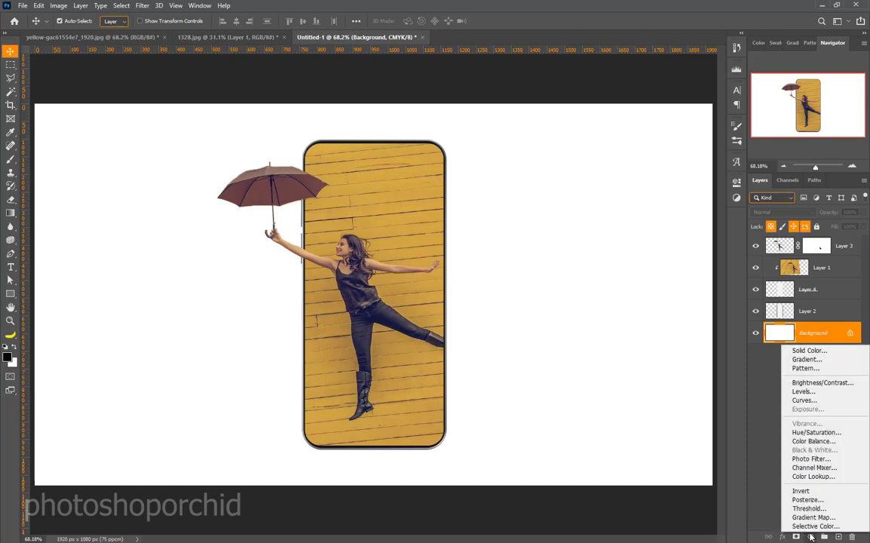
pyautogui.click(807, 360)
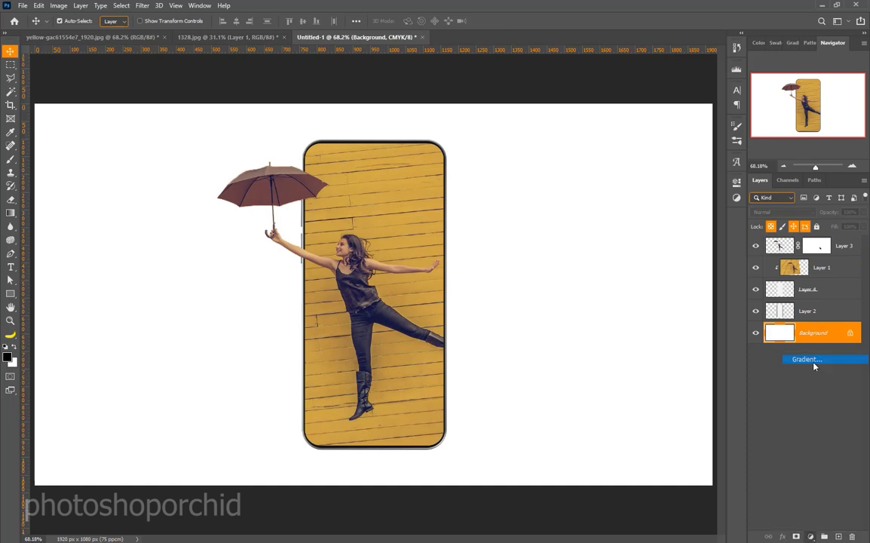
pyautogui.click(630, 326)
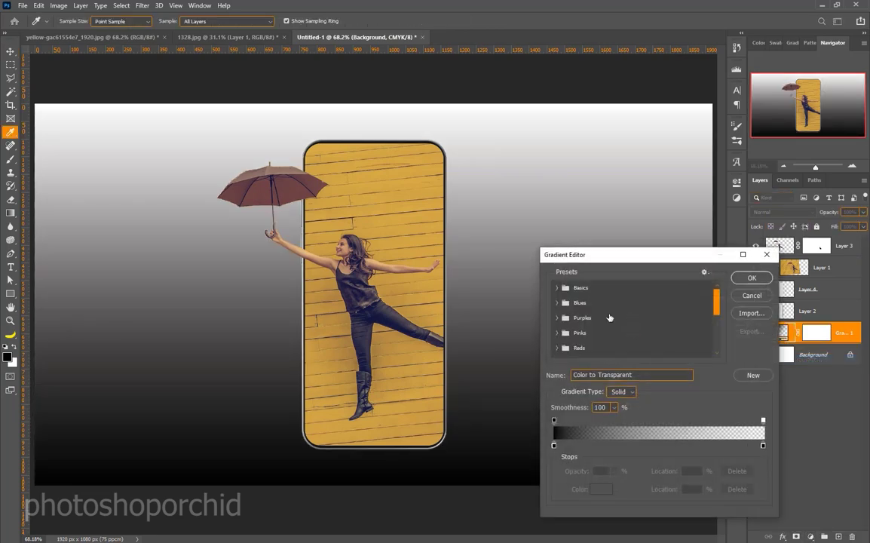
pyautogui.click(556, 288)
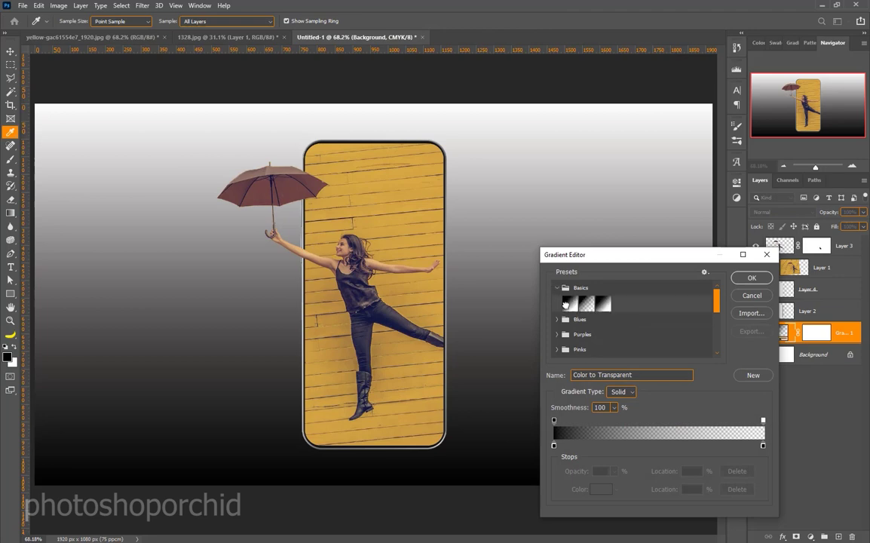
pyautogui.click(567, 303)
# Step: Change the gradient's black colour stop at location 0% to the golden brown b68a27
pyautogui.click(554, 446)
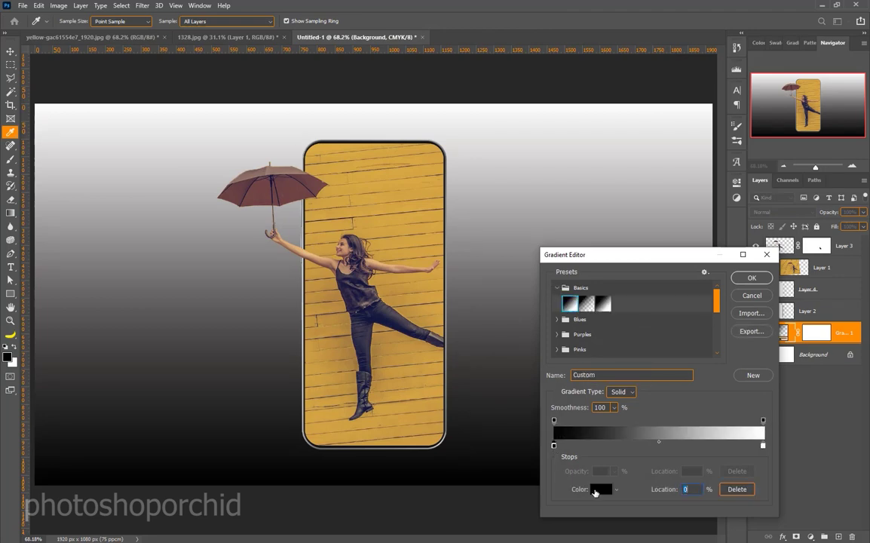
pyautogui.doubleClick(554, 446)
pyautogui.moveTo(430, 418); pyautogui.dragTo(410, 371)
pyautogui.moveTo(596, 250); pyautogui.dragTo(603, 256)
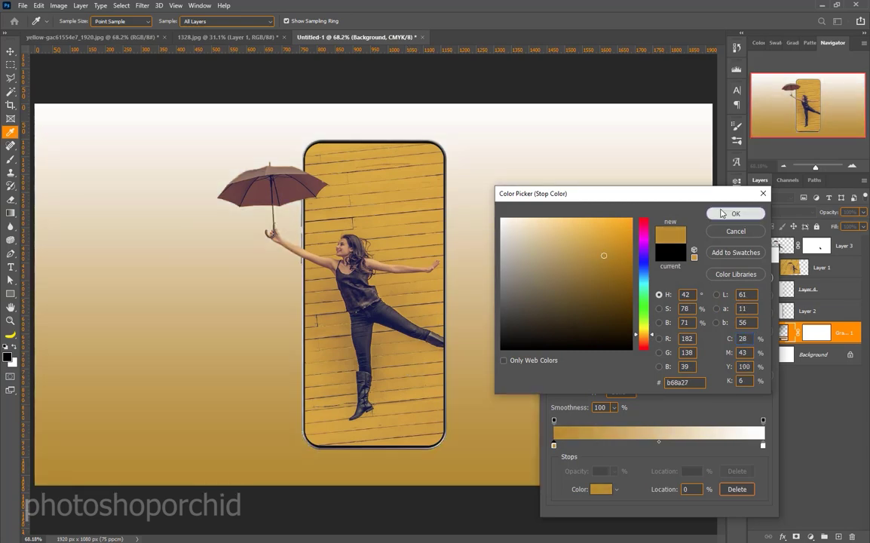
pyautogui.click(735, 213)
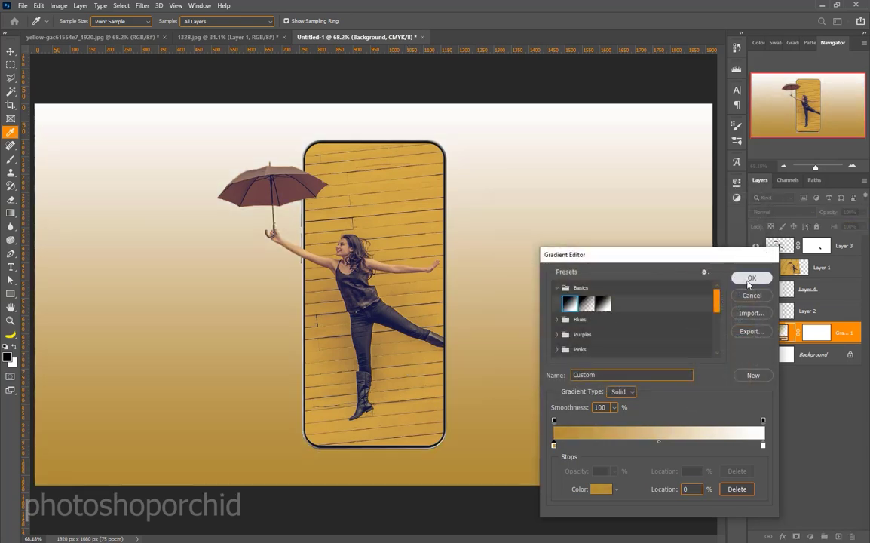
pyautogui.click(751, 278)
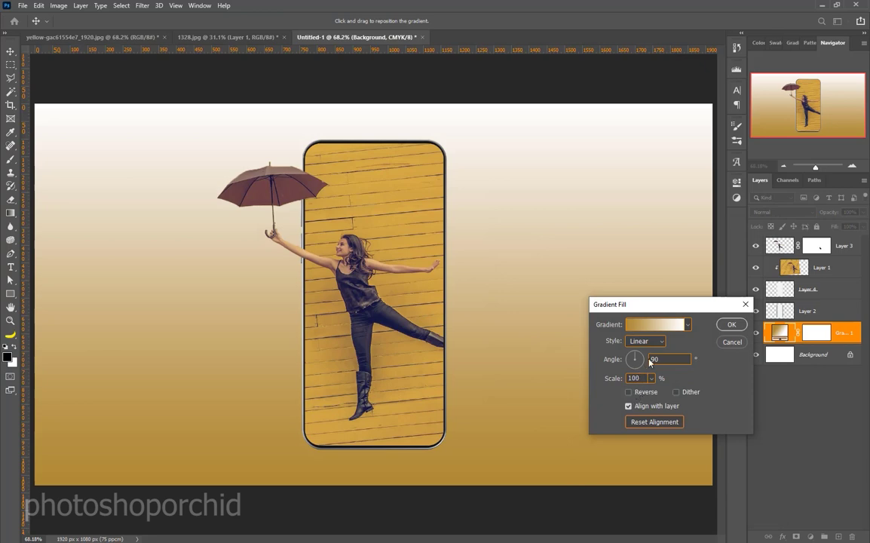
# Step: Set the gradient fill to Radial style with Reverse enabled, so the white glow sits behind the phone
pyautogui.click(656, 343)
pyautogui.click(637, 369)
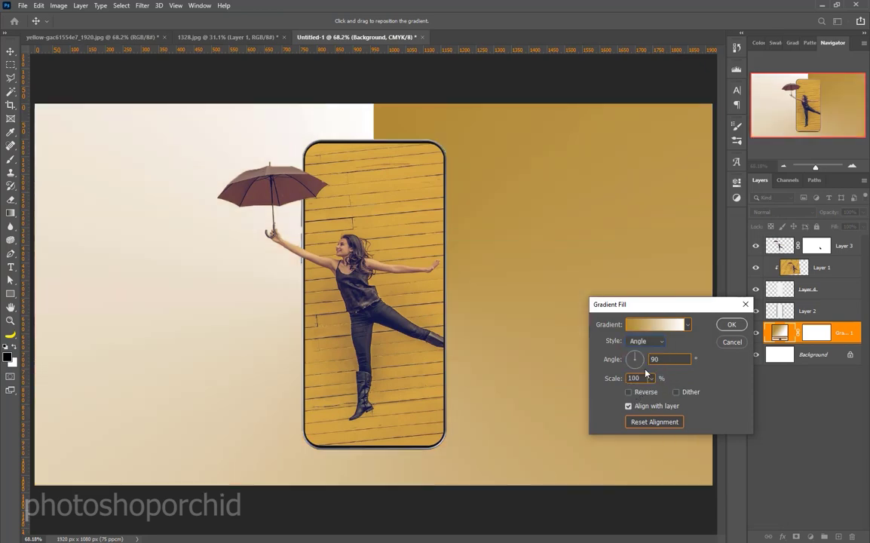
pyautogui.click(653, 345)
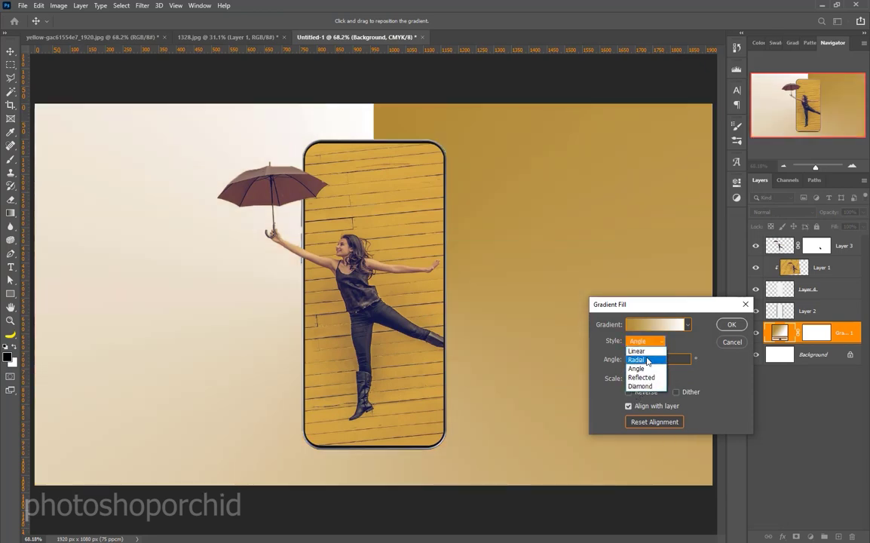
pyautogui.click(645, 357)
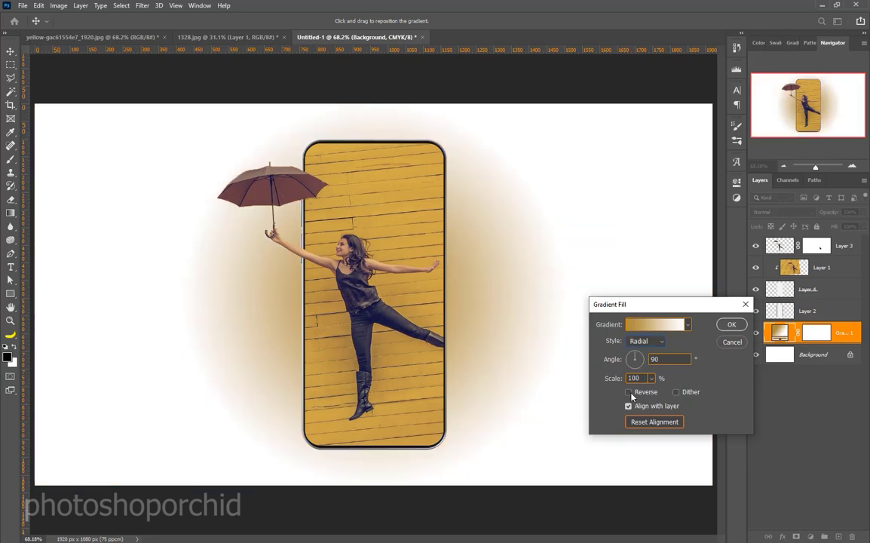
pyautogui.click(629, 392)
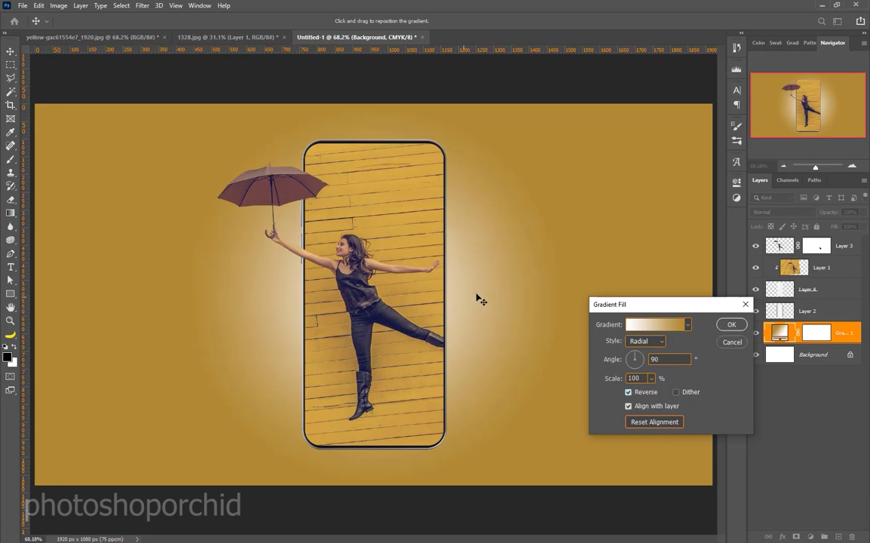
pyautogui.moveTo(476, 299); pyautogui.dragTo(468, 303)
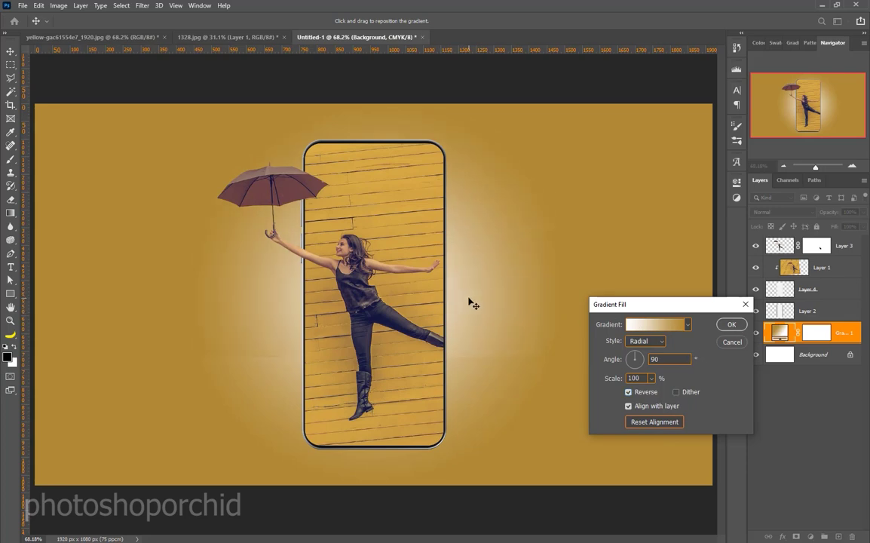
pyautogui.click(729, 325)
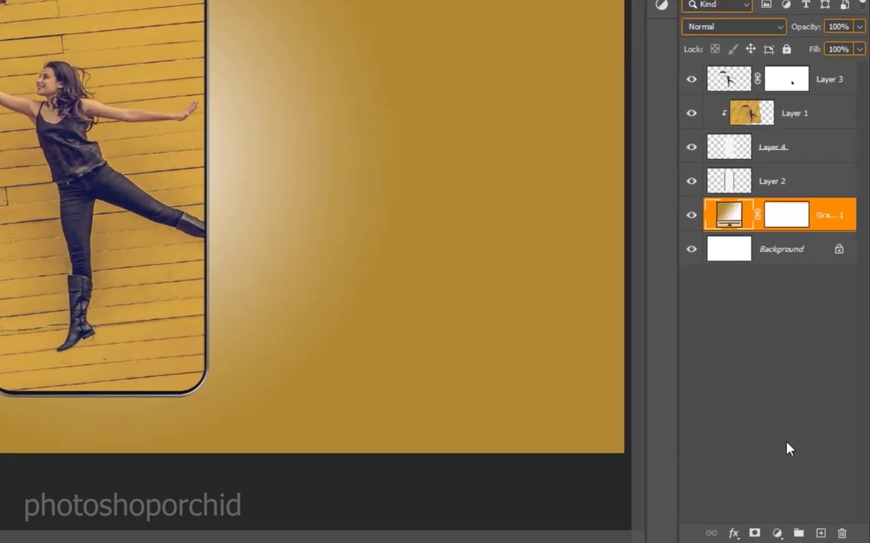
# Step: Create a new layer above the gradient fill and paint one soft black spot beside the phone with a 266 px brush
pyautogui.click(818, 533)
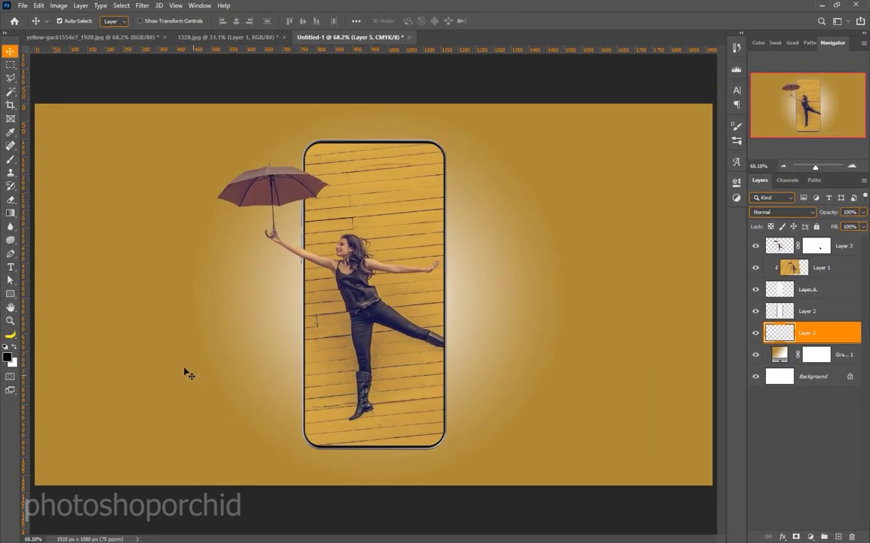
pyautogui.click(11, 159)
pyautogui.moveTo(555, 333)
pyautogui.mouseDown()
pyautogui.moveTo(576, 330)
pyautogui.moveTo(582, 314)
pyautogui.mouseUp()
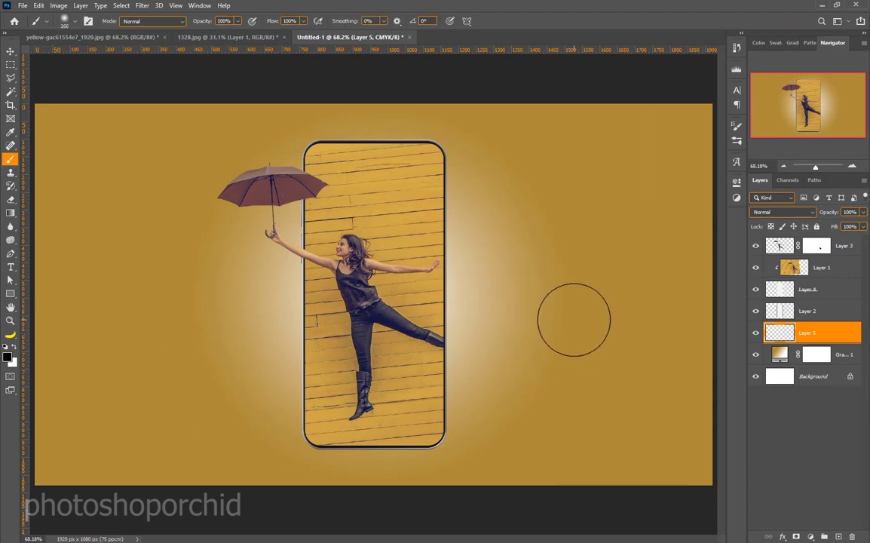
pyautogui.click(7, 357)
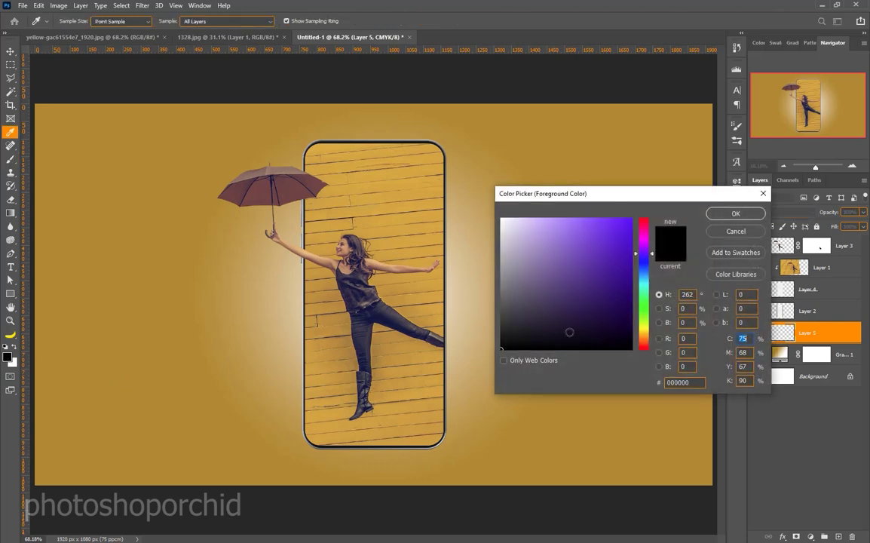
pyautogui.click(736, 215)
pyautogui.click(547, 341)
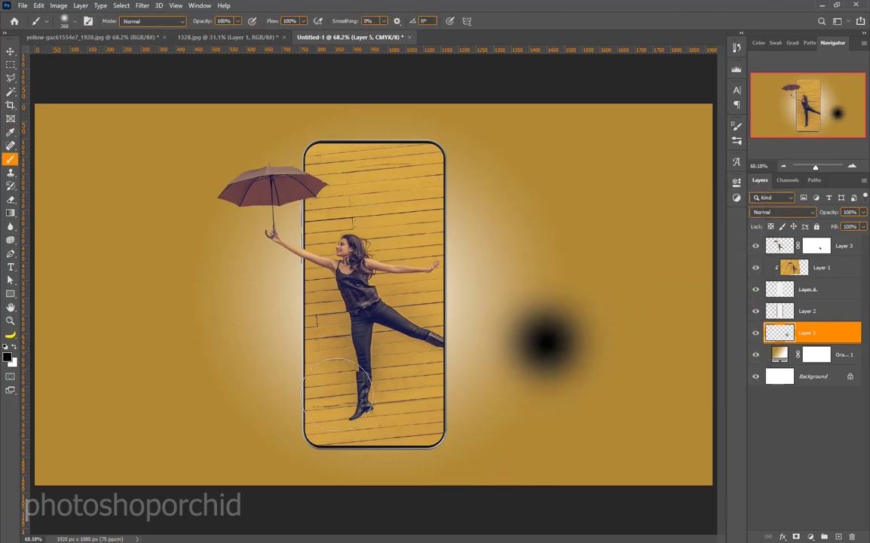
# Step: Free-transform the black spot into a flat ellipse beneath the phone, scaled to about 148% width and 31% height
pyautogui.click(9, 51)
pyautogui.hotkey('ctrl', 't')
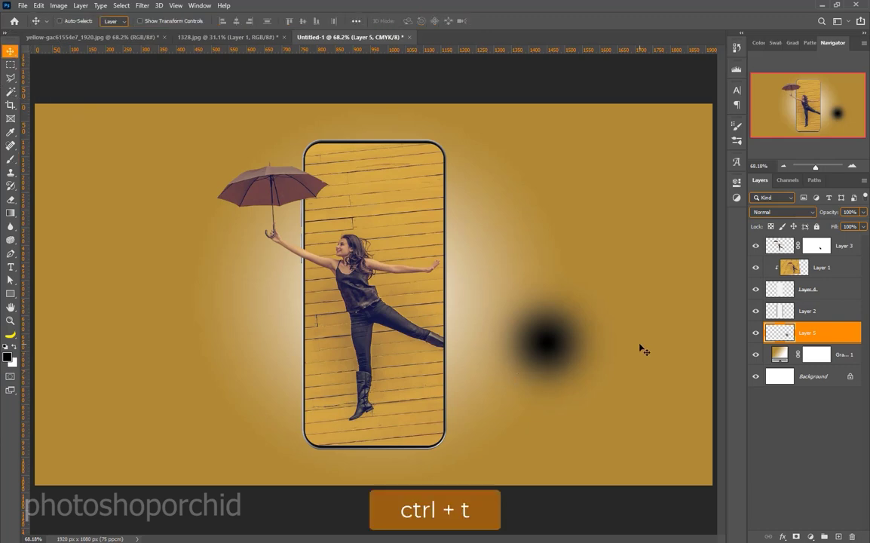
pyautogui.moveTo(548, 264); pyautogui.dragTo(548, 341)
pyautogui.moveTo(468, 386); pyautogui.dragTo(444, 380)
pyautogui.moveTo(534, 418)
pyautogui.mouseDown()
pyautogui.moveTo(535, 407)
pyautogui.moveTo(391, 467)
pyautogui.moveTo(392, 478)
pyautogui.mouseUp()
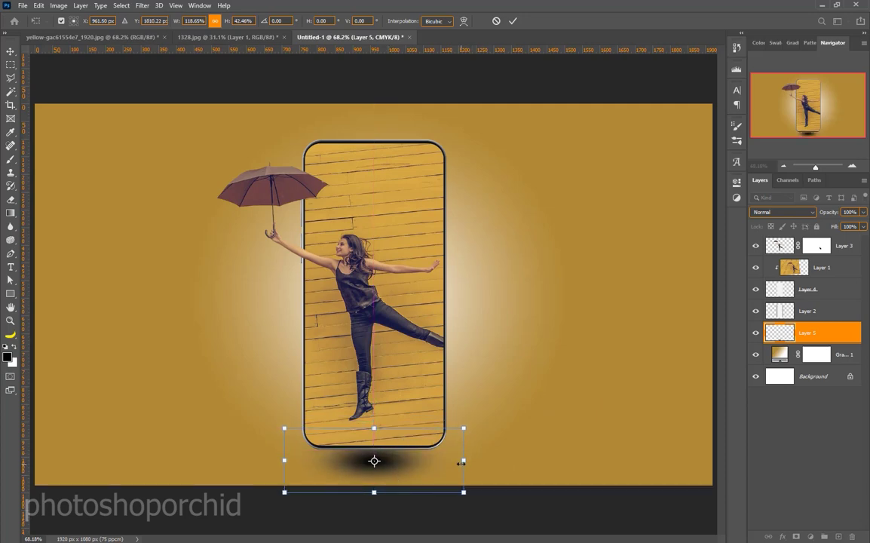
pyautogui.moveTo(461, 461); pyautogui.dragTo(486, 460)
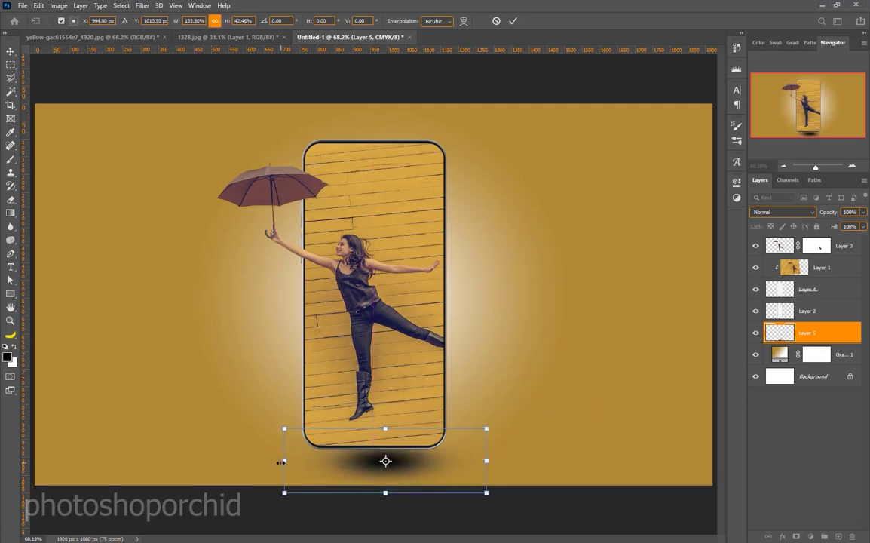
pyautogui.moveTo(281, 461); pyautogui.dragTo(261, 460)
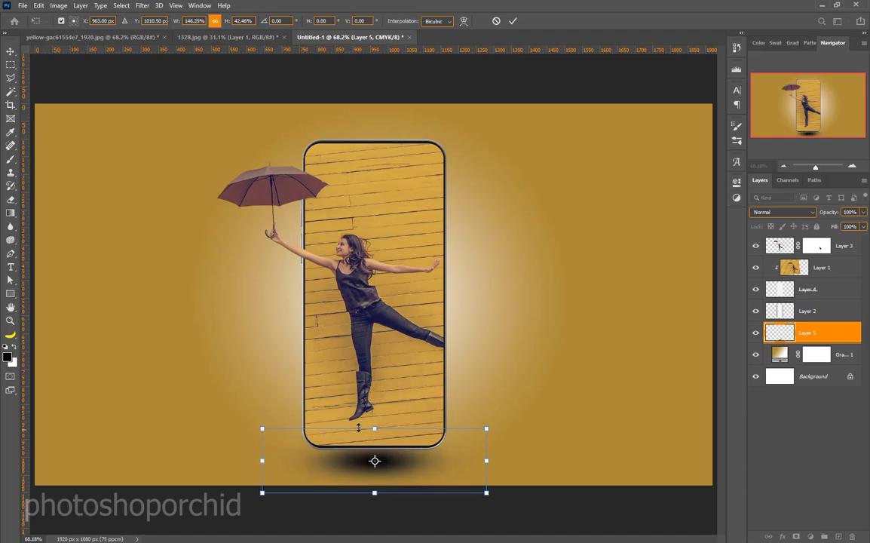
pyautogui.moveTo(374, 427); pyautogui.dragTo(375, 446)
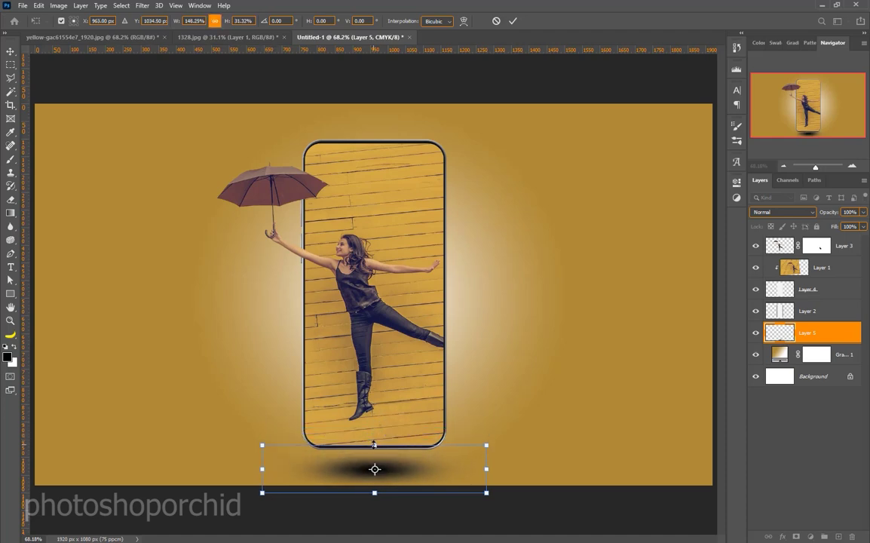
# Step: Move the flattened shadow slightly up towards the phone's lower edge and apply the transform
pyautogui.moveTo(413, 482); pyautogui.dragTo(411, 471)
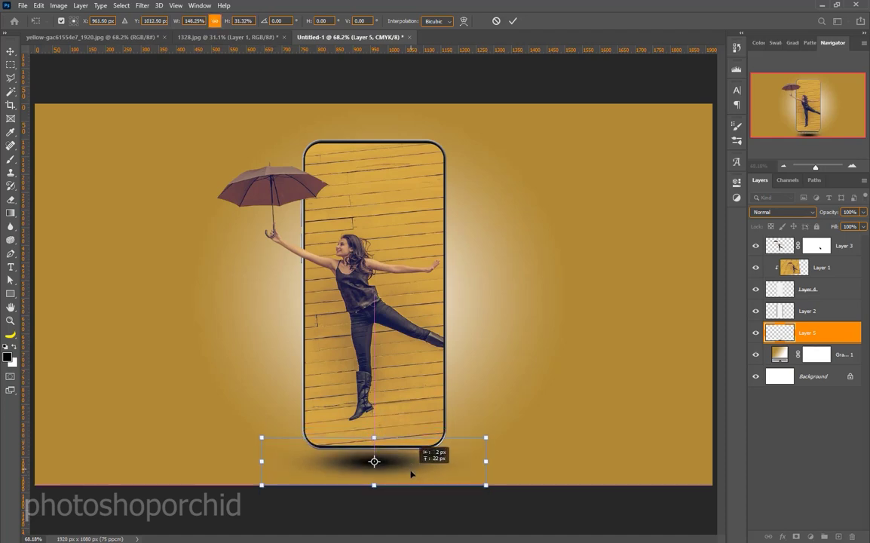
pyautogui.hotkey('ctrl', 'z')
pyautogui.press('Up')
pyautogui.press('Up')
pyautogui.press('Up')
pyautogui.press('Up')
pyautogui.press('Up')
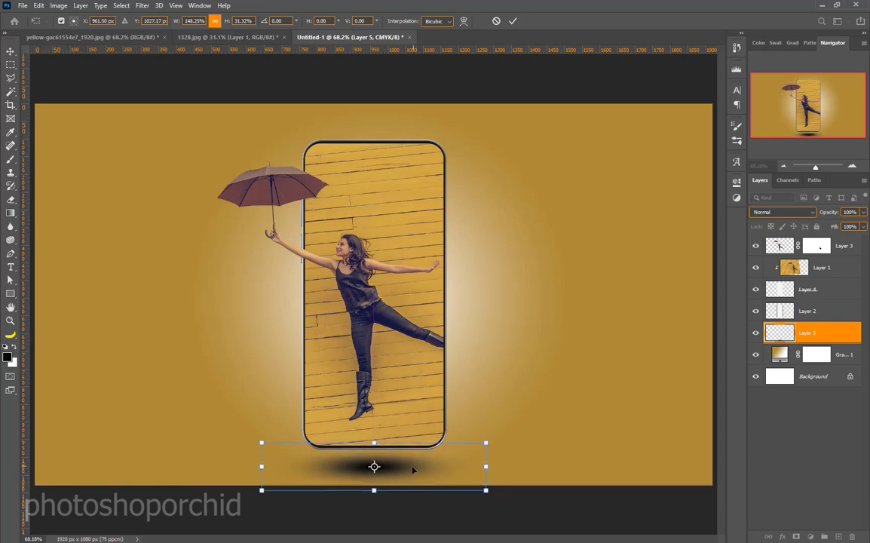
pyautogui.press('Return')
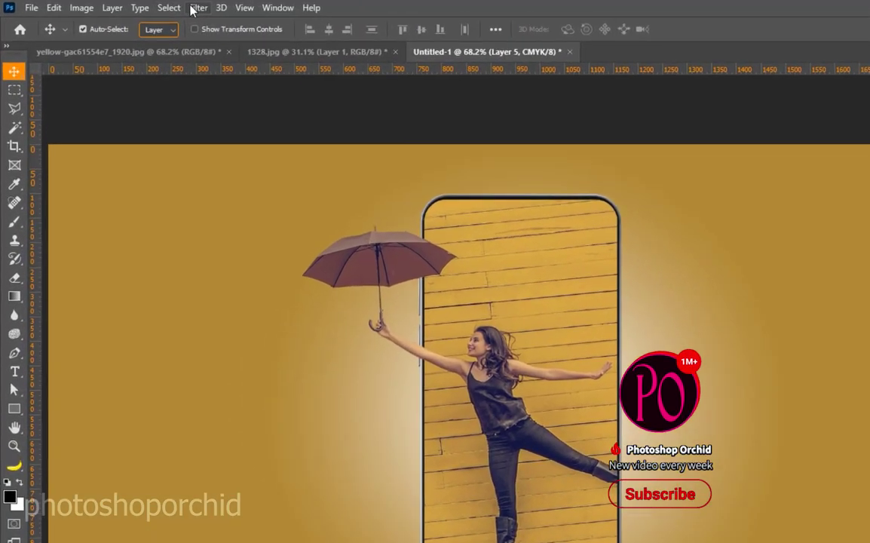
# Step: Soften the shadow ellipse on Layer 5 with a Gaussian Blur filter
pyautogui.click(197, 8)
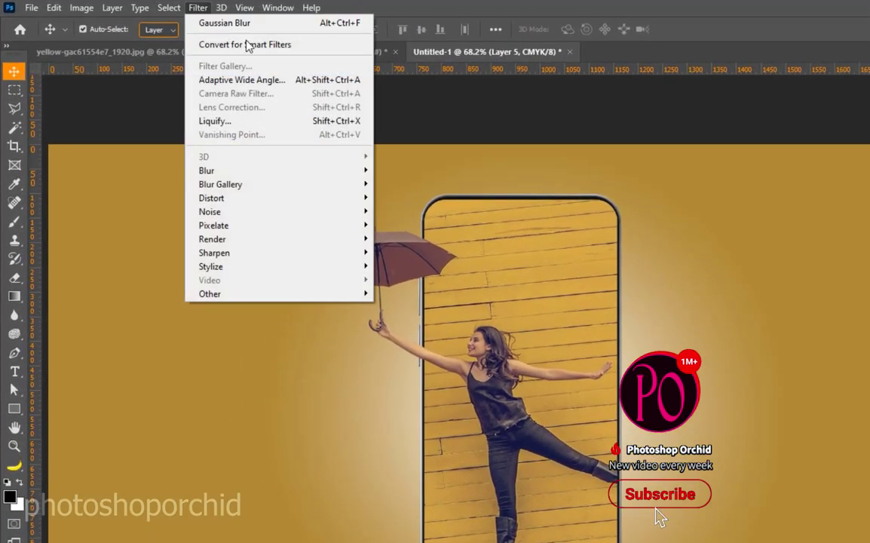
pyautogui.moveTo(264, 173)
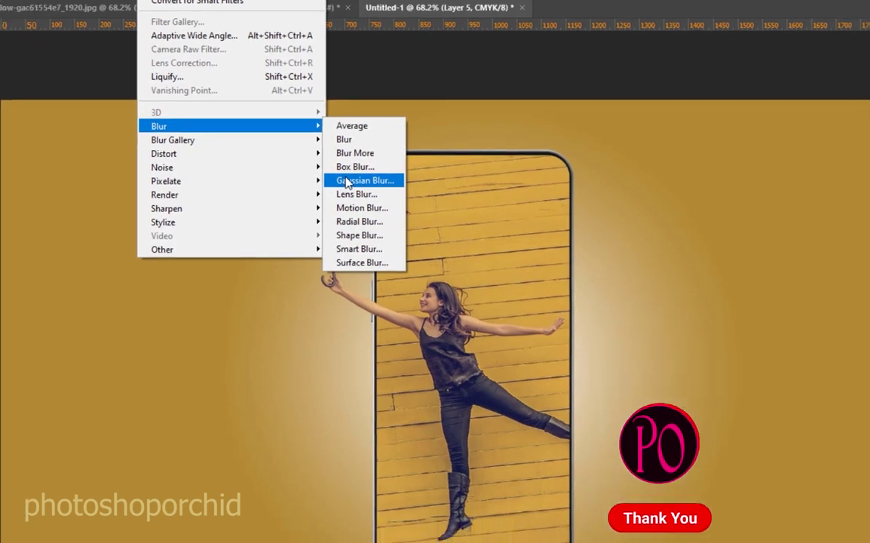
pyautogui.click(412, 224)
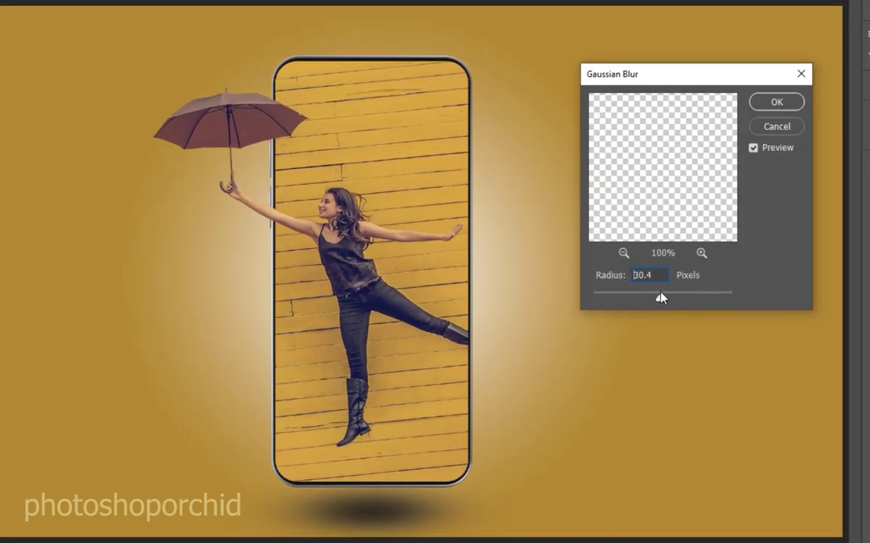
pyautogui.moveTo(654, 297); pyautogui.dragTo(653, 297)
pyautogui.click(776, 102)
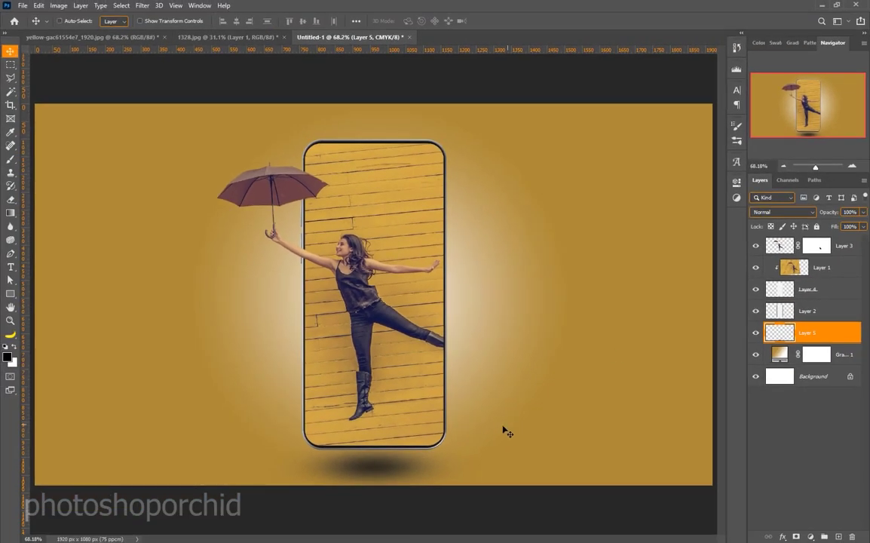
# Step: Free-transform the blurred shadow, stretching it to about 121% width and flattening it to about 83% height
pyautogui.hotkey('ctrl', 't')
pyautogui.moveTo(478, 463); pyautogui.dragTo(514, 462)
pyautogui.moveTo(268, 464); pyautogui.dragTo(259, 464)
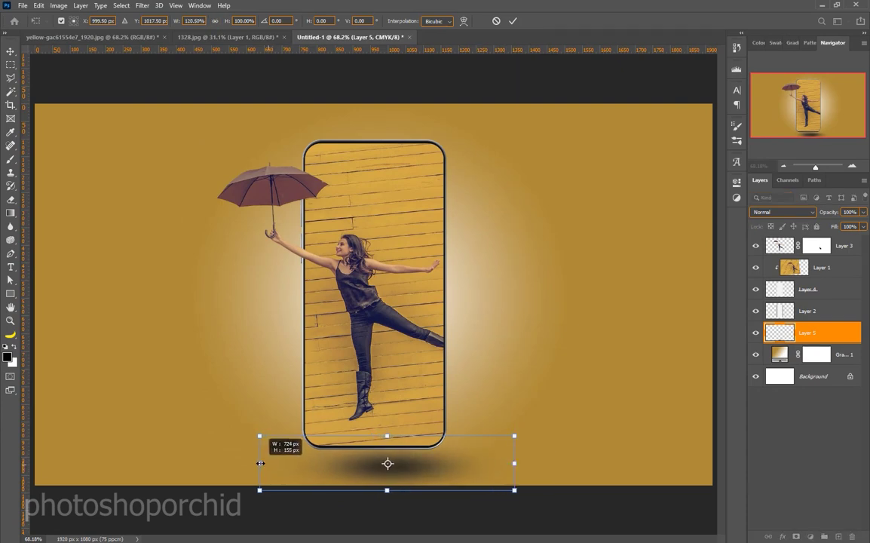
pyautogui.moveTo(391, 435); pyautogui.dragTo(390, 441)
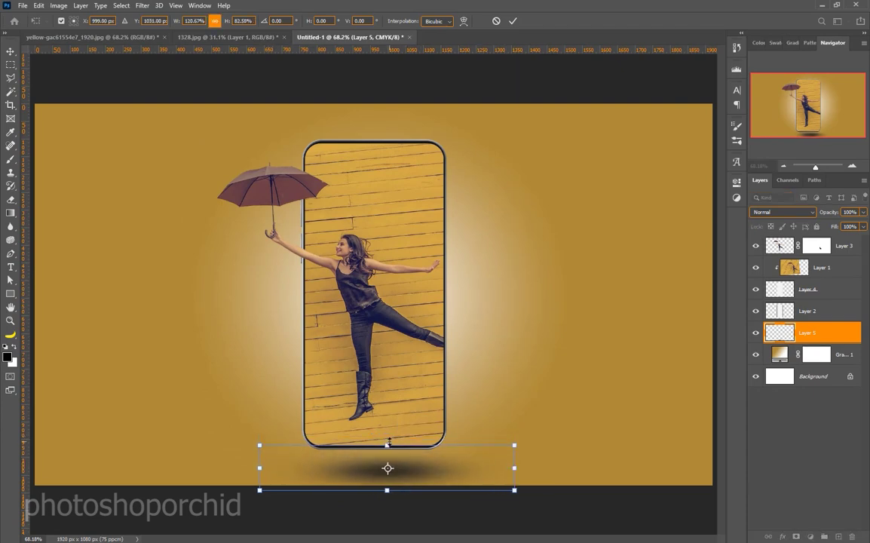
# Step: Nudge the stretched shadow slightly up and left beneath the phone and apply the transform
pyautogui.press('Up')
pyautogui.press('Up')
pyautogui.press('Up')
pyautogui.press('Up')
pyautogui.press('Up')
pyautogui.press('Up')
pyautogui.press('Left')
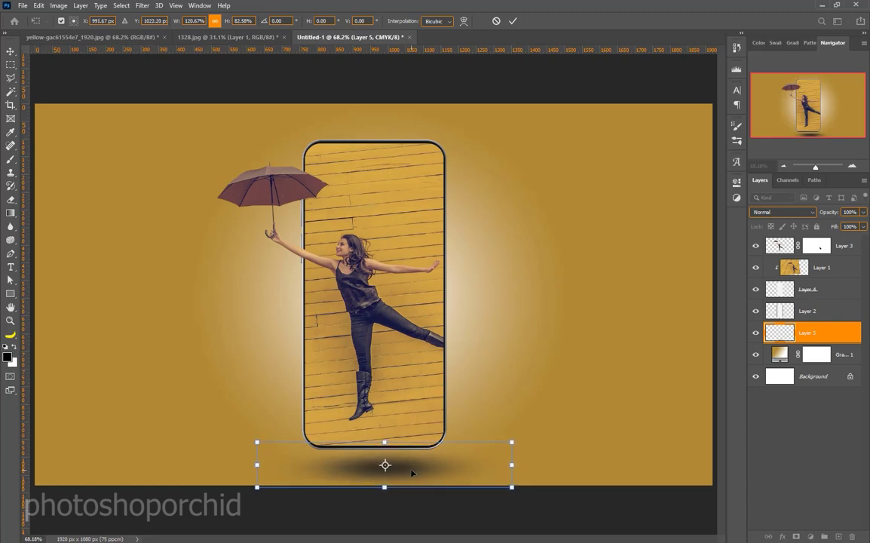
pyautogui.press('Return')
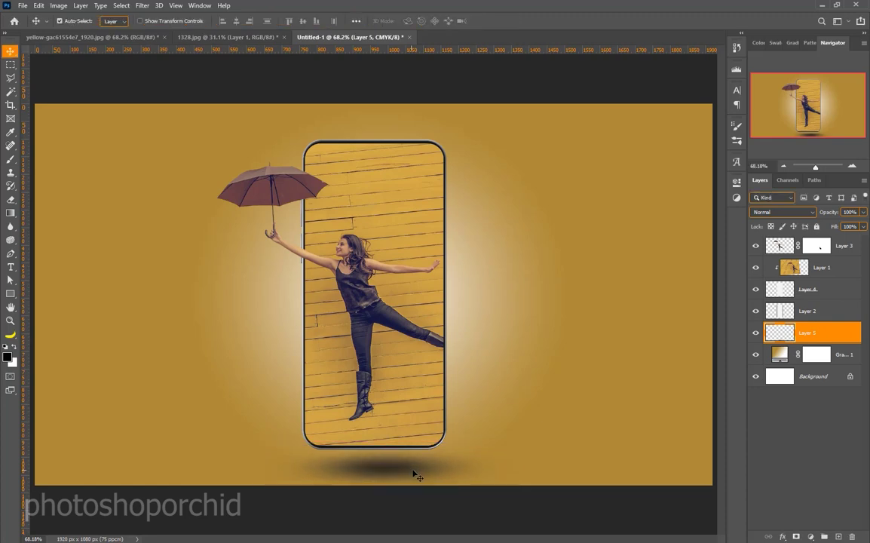
pyautogui.scroll(-3, 519, 400)
pyautogui.scroll(2, 520, 401)
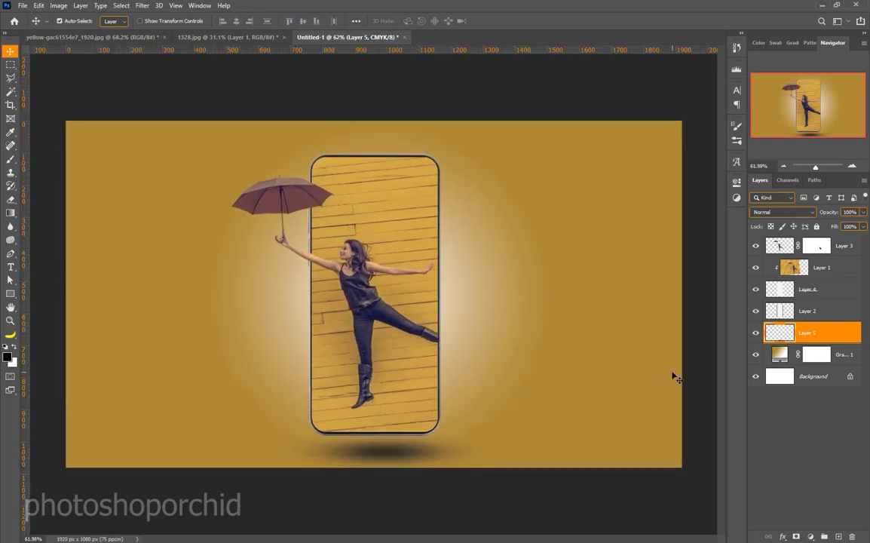